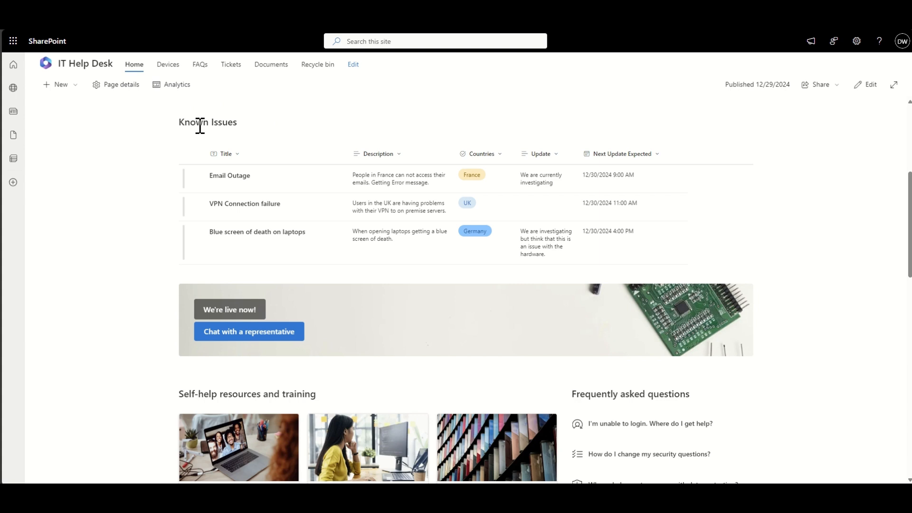
- Examine the IT Help Desk home page from the welcome area through known issues, self-help resources, FAQs, office hours and the team section
scroll(147, 173, up, 3)
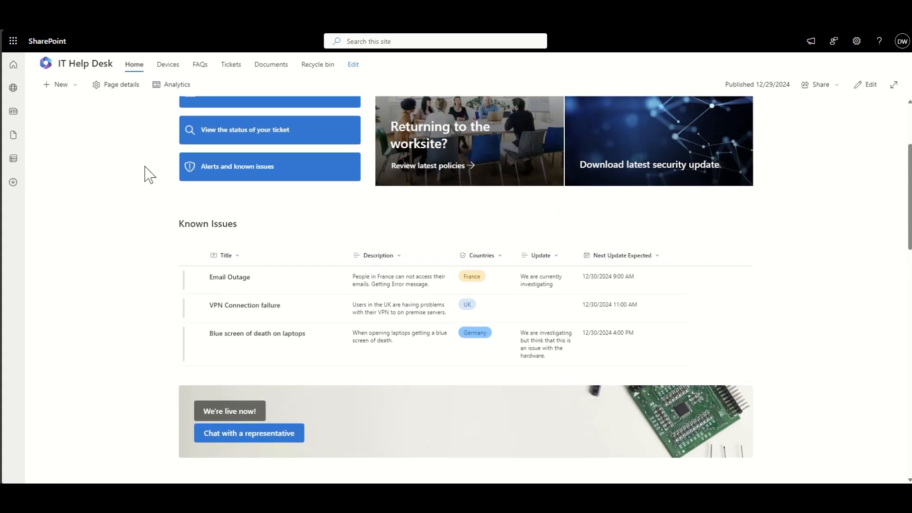
scroll(148, 173, up, 3)
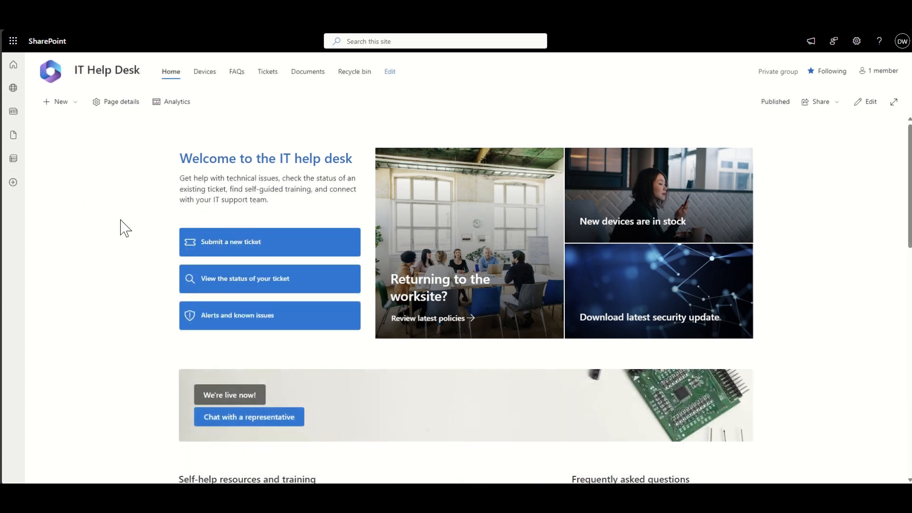
scroll(129, 231, down, 1)
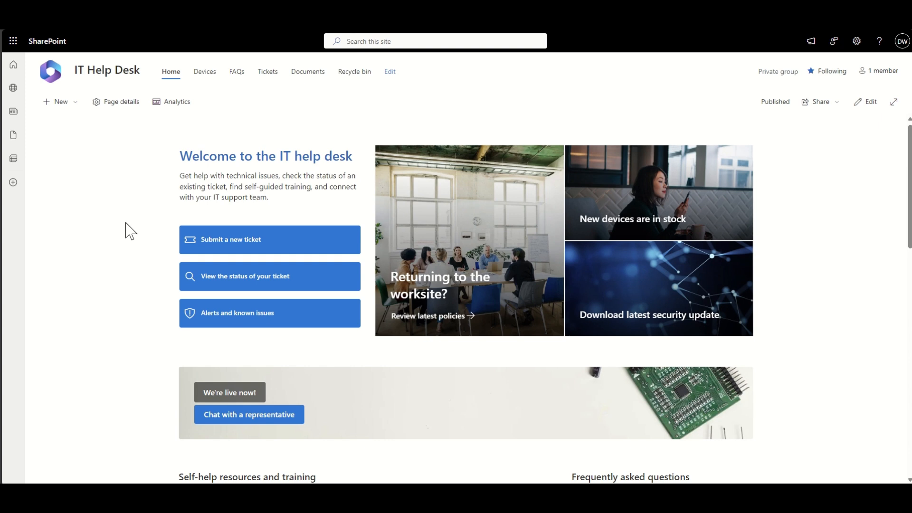
scroll(128, 232, down, 2)
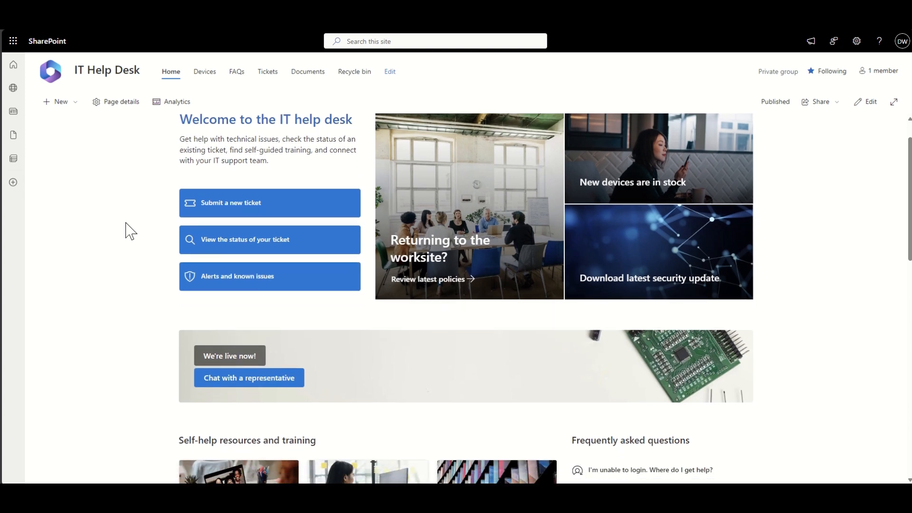
scroll(129, 232, down, 3)
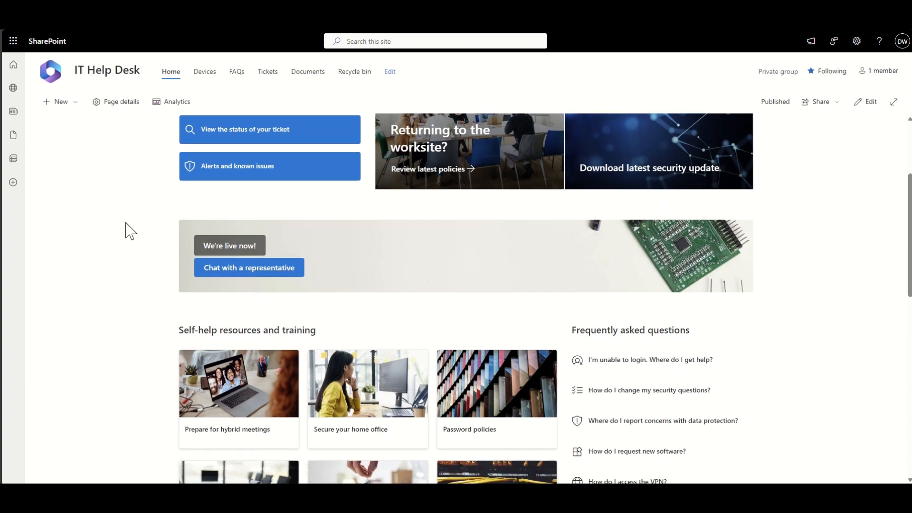
scroll(129, 231, down, 2)
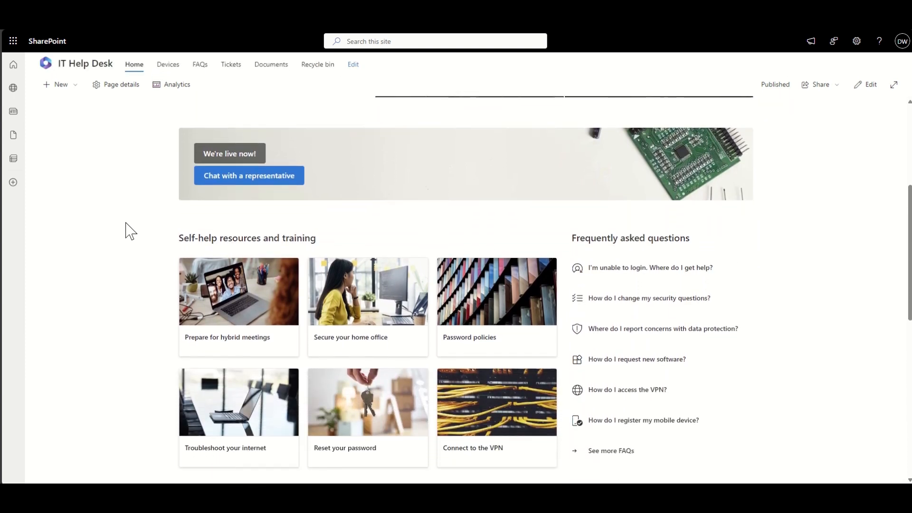
scroll(131, 231, down, 2)
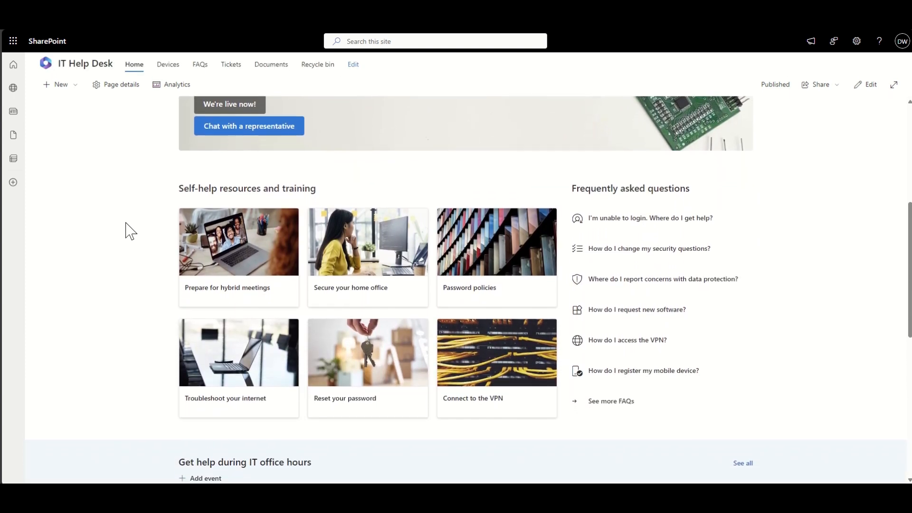
scroll(131, 231, down, 2)
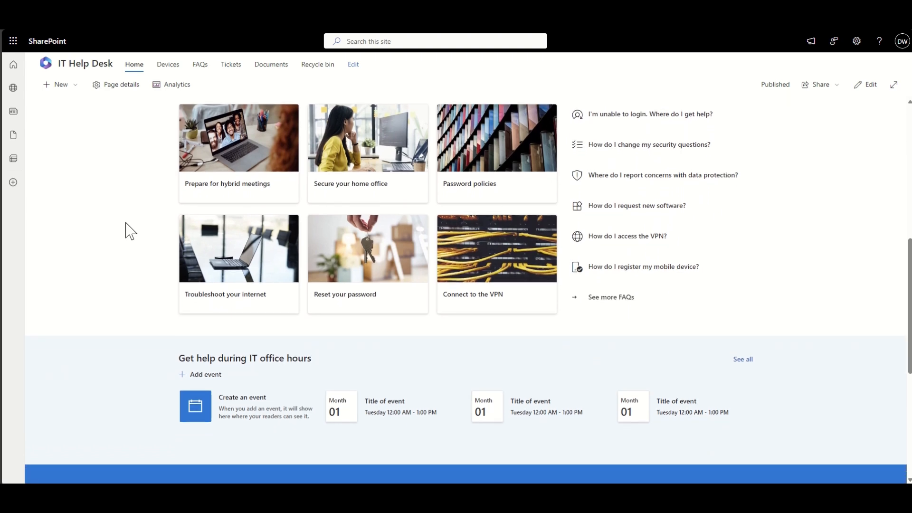
scroll(131, 232, down, 2)
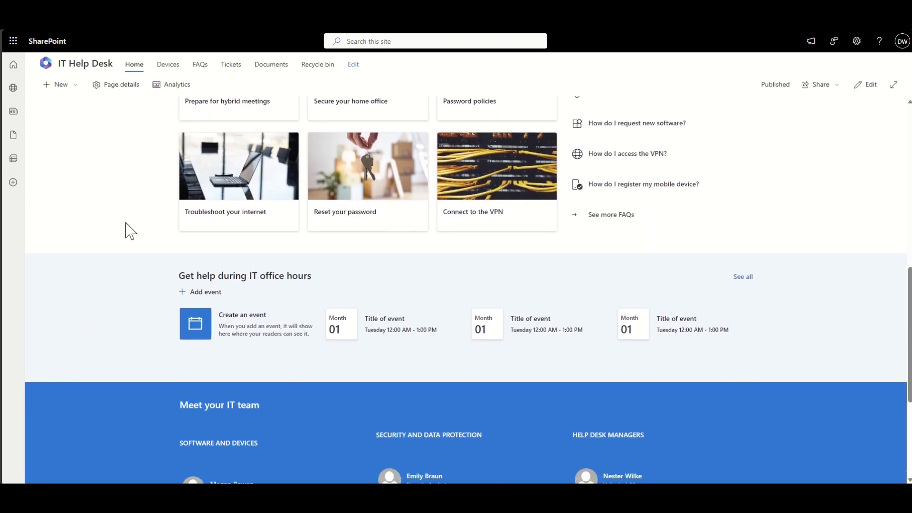
scroll(131, 231, up, 4)
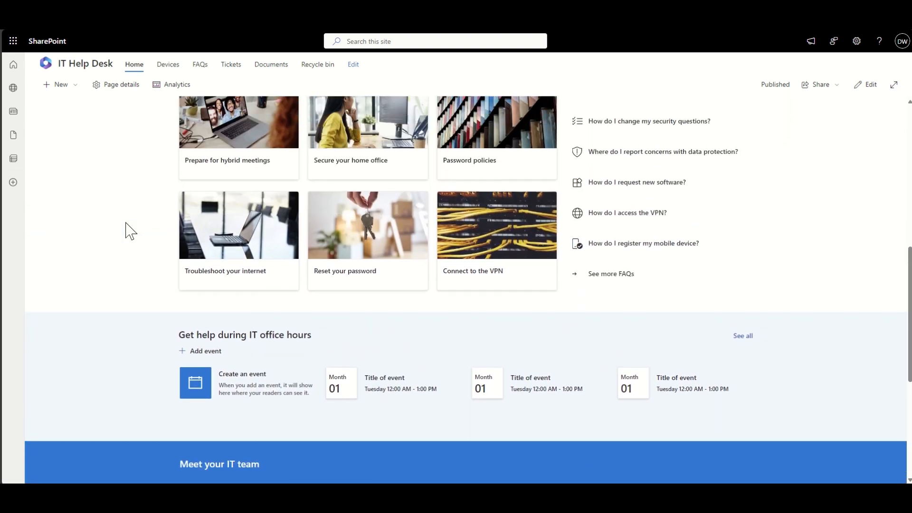
scroll(131, 231, up, 4)
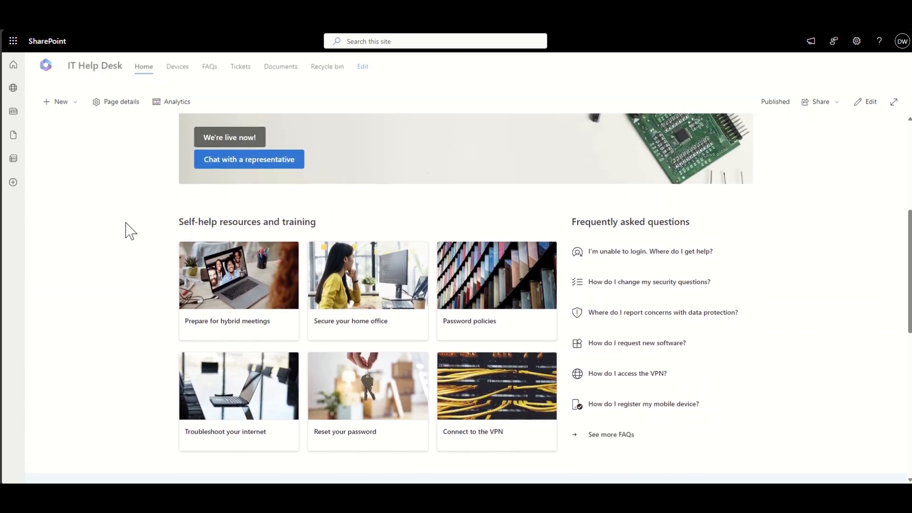
scroll(131, 231, up, 4)
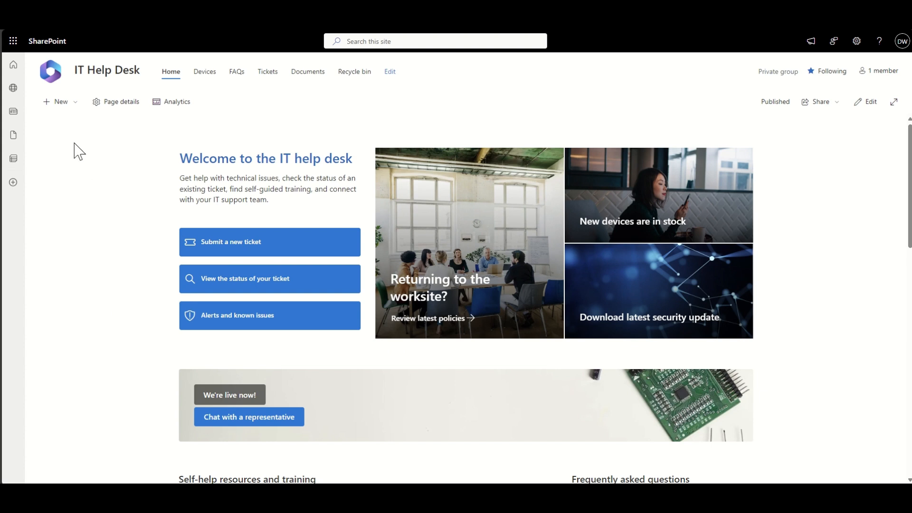
- Start creating a new list on the IT Help Desk site and browse the list templates from Microsoft
click(65, 104)
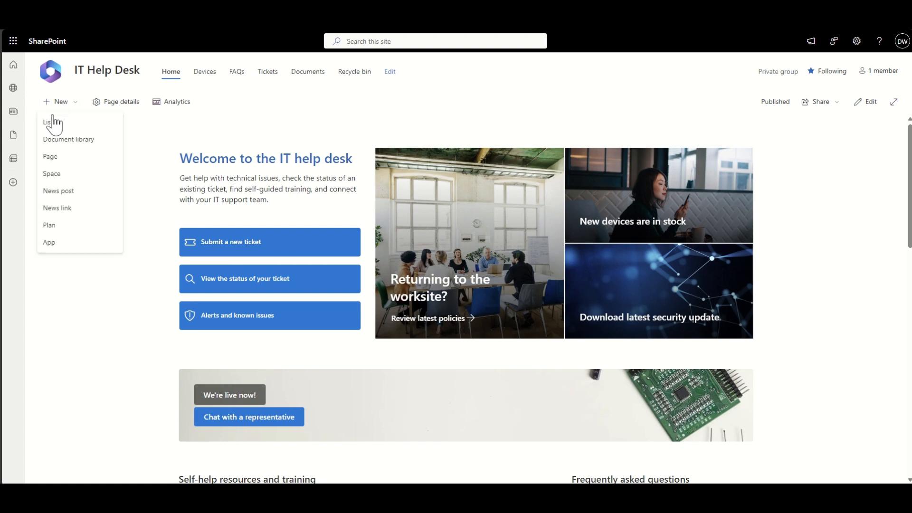
click(56, 122)
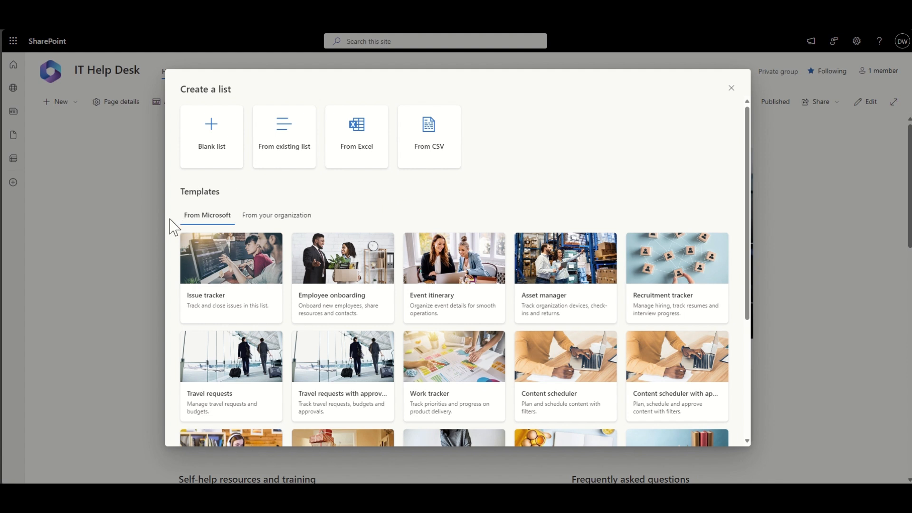
scroll(174, 227, down, 2)
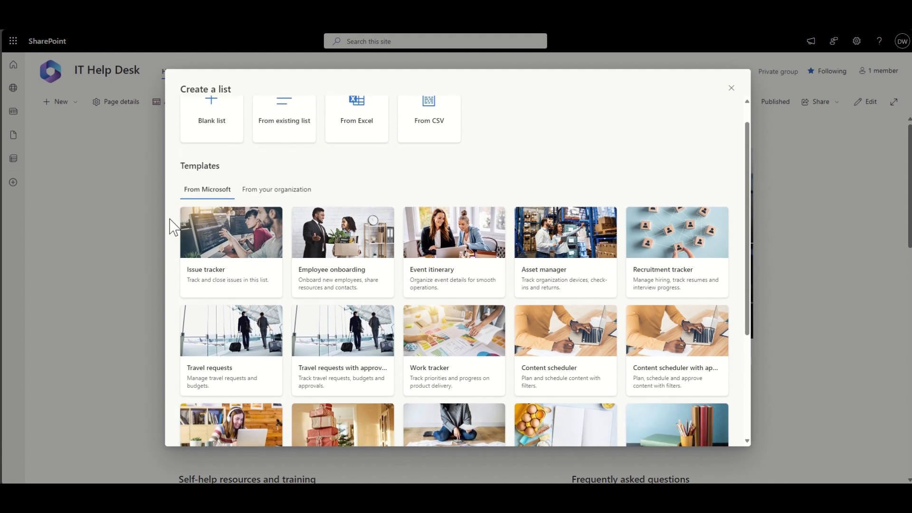
scroll(174, 227, down, 3)
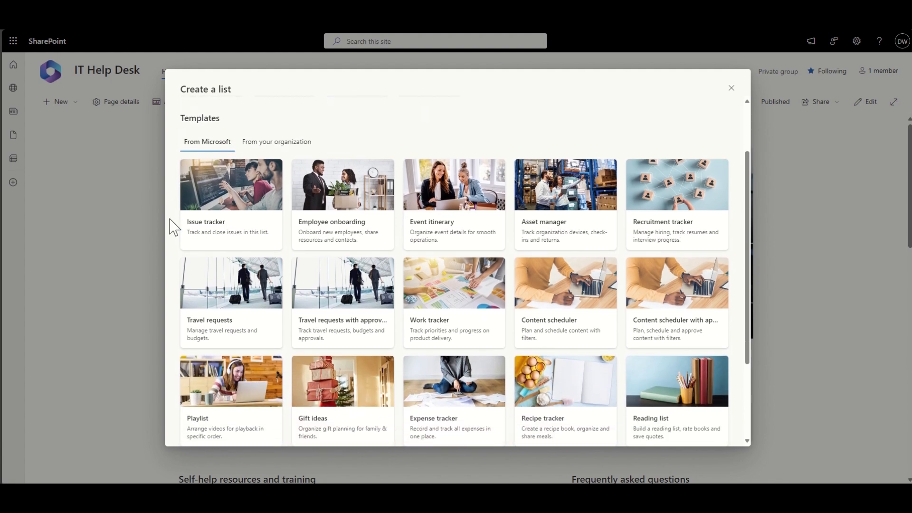
scroll(174, 227, down, 2)
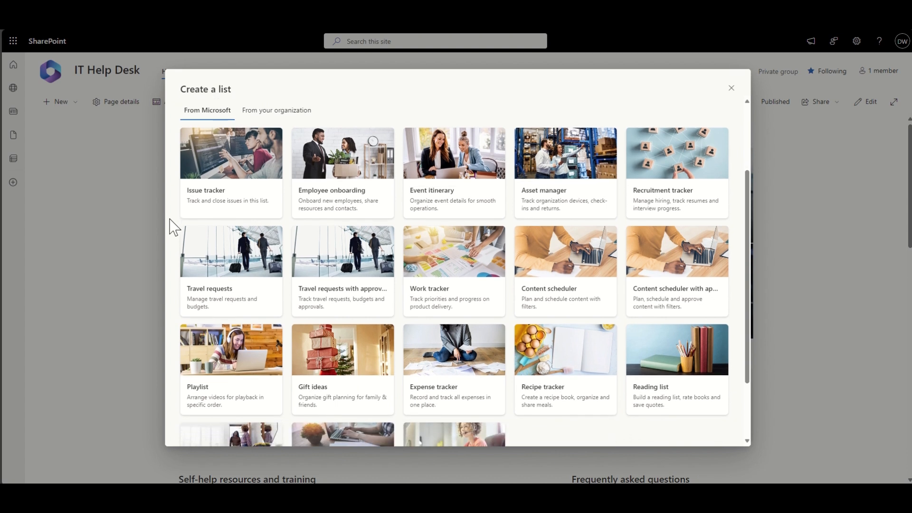
scroll(174, 227, down, 2)
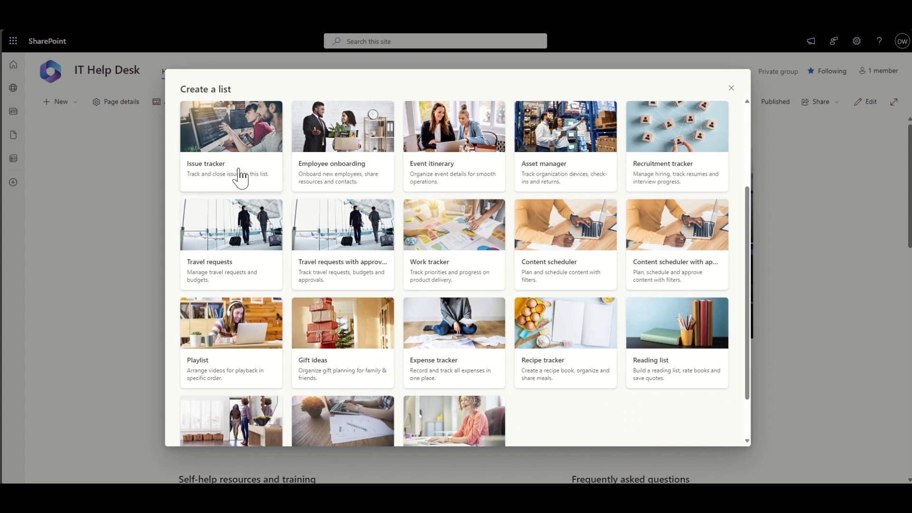
- Preview the columns of the Issue tracker template, return to the list creation choices and look through the remaining Microsoft templates
click(240, 136)
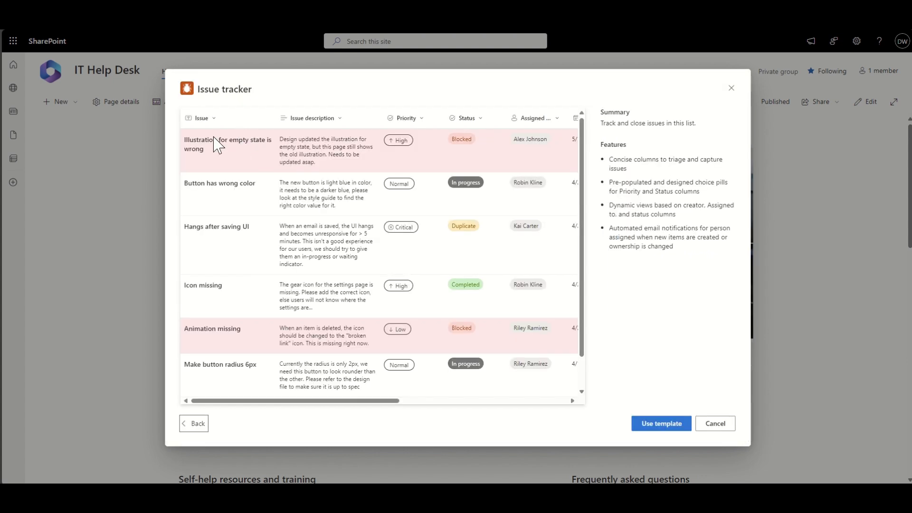
scroll(377, 150, right, 2)
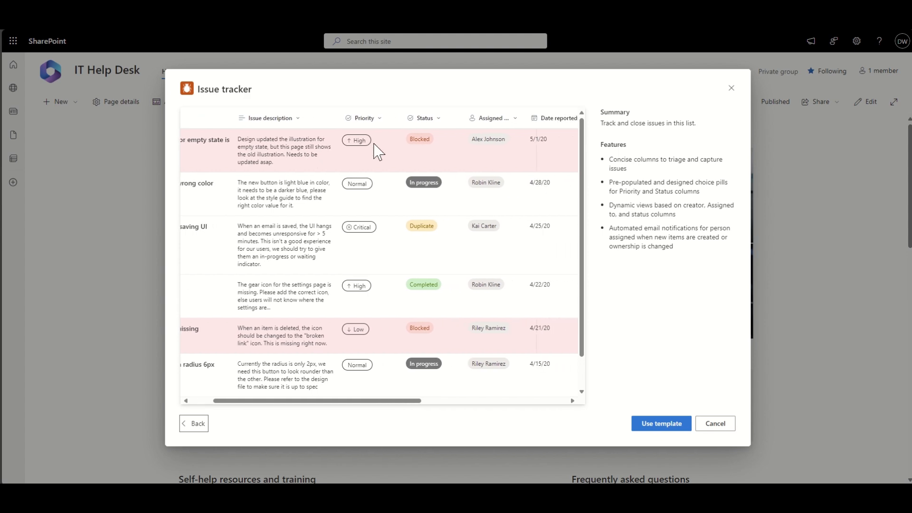
scroll(378, 151, right, 6)
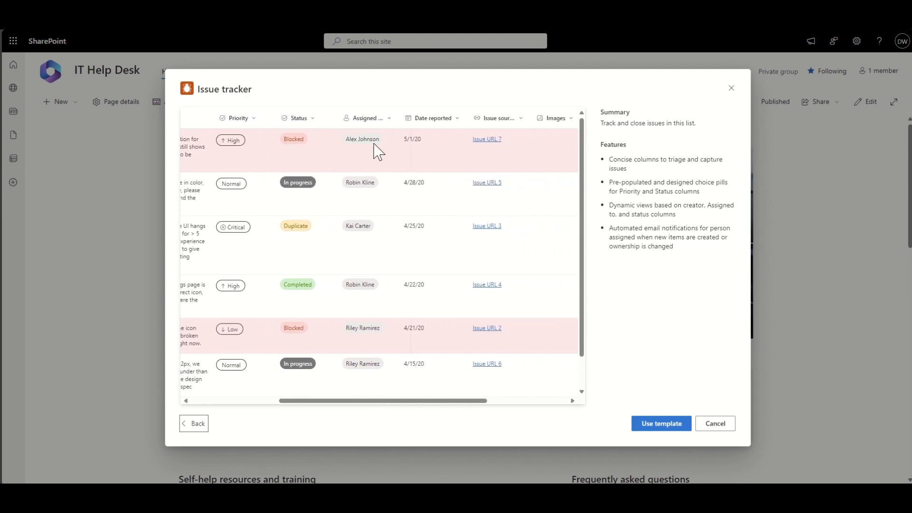
scroll(378, 151, right, 5)
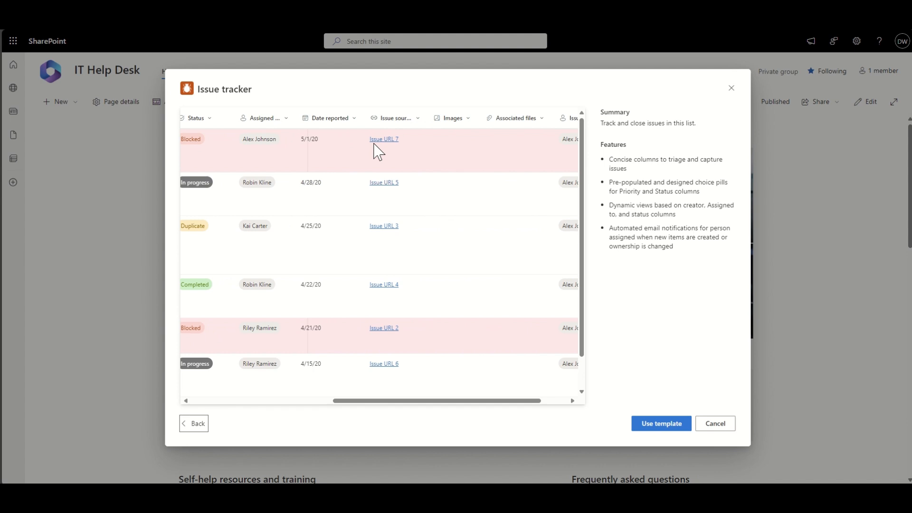
scroll(376, 150, right, 3)
click(195, 424)
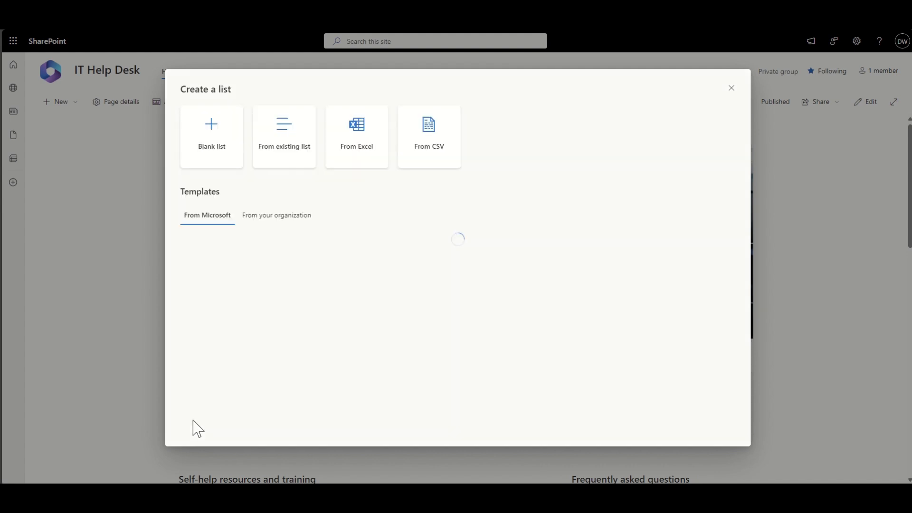
scroll(359, 268, down, 3)
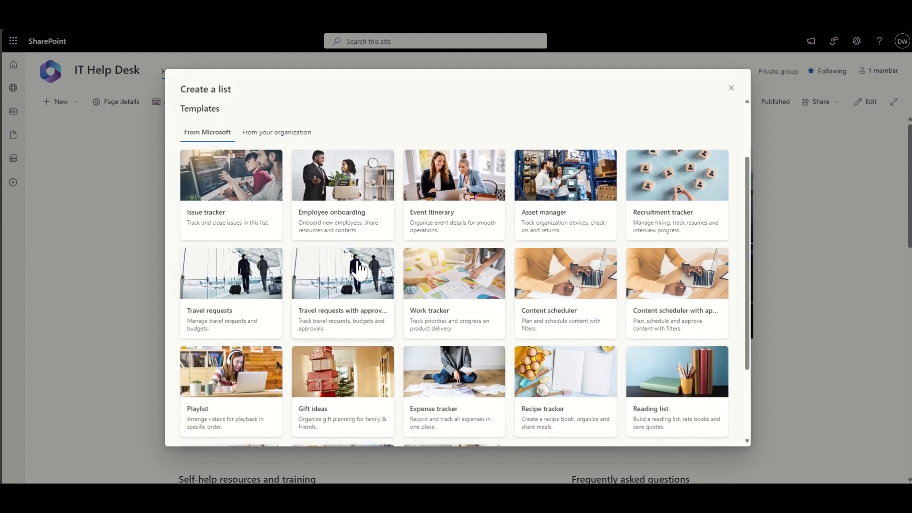
scroll(360, 269, down, 2)
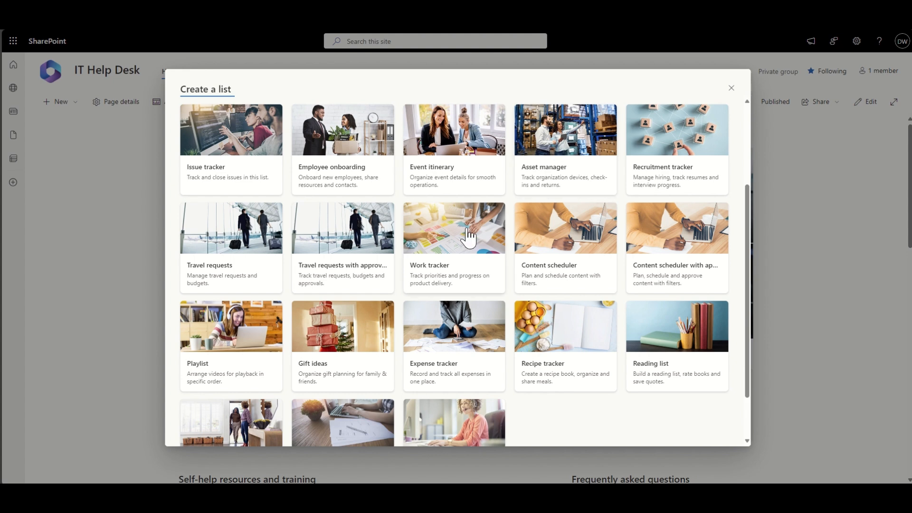
scroll(395, 243, down, 2)
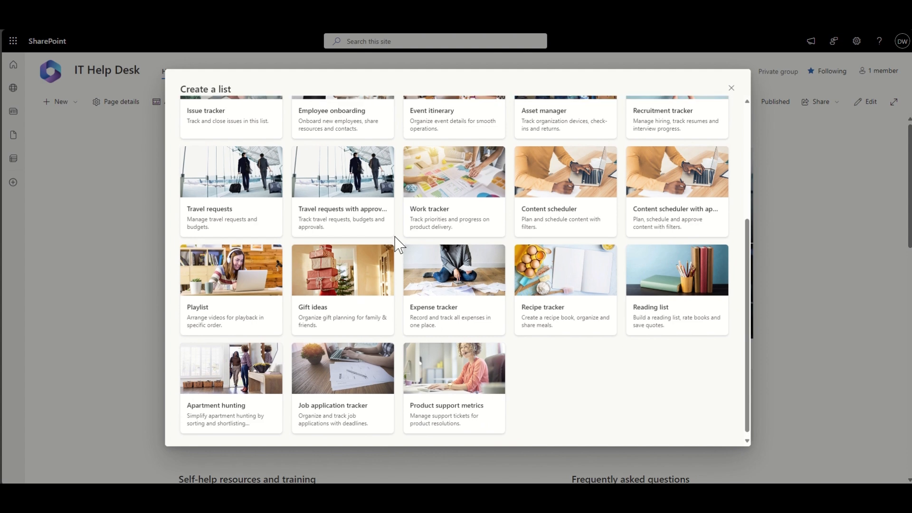
scroll(396, 243, up, 4)
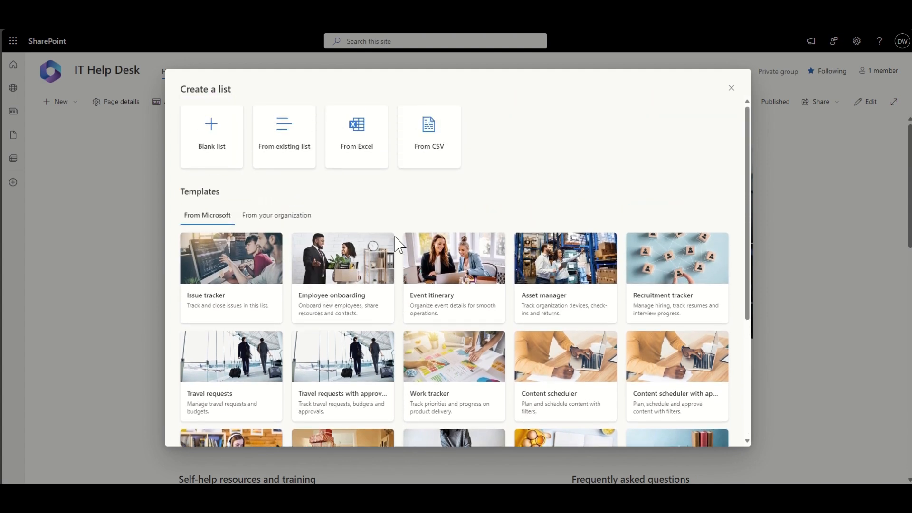
- Create a blank list named Known Issues, described as "IT Issues we are currently aware of and working on.", without showing it in site navigation
click(215, 144)
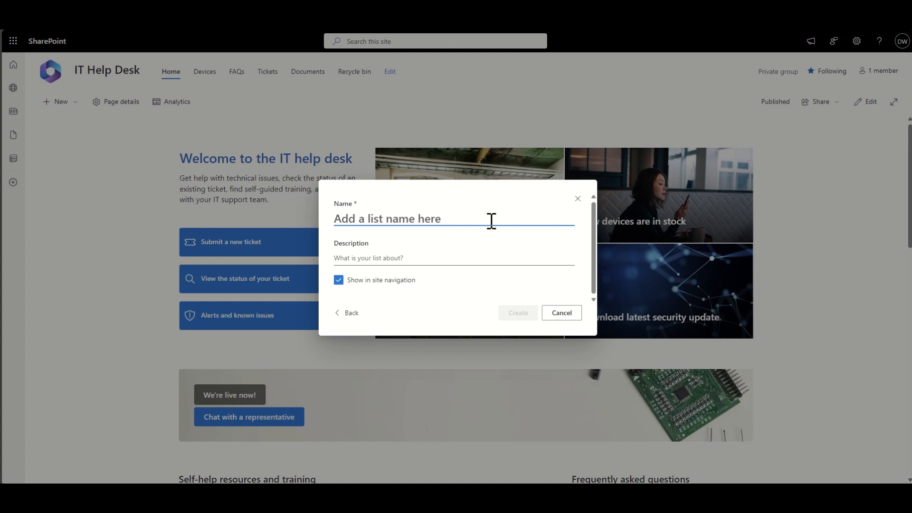
text(Known )
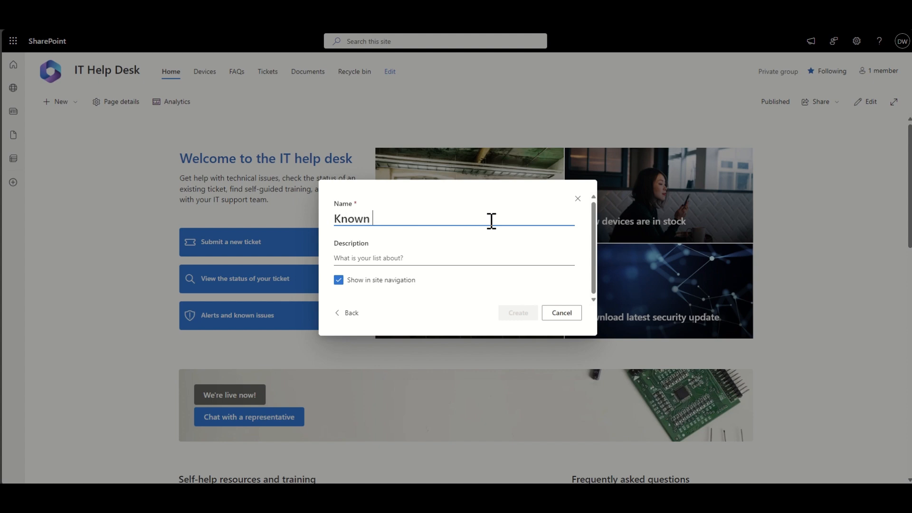
text(Issues)
click(437, 258)
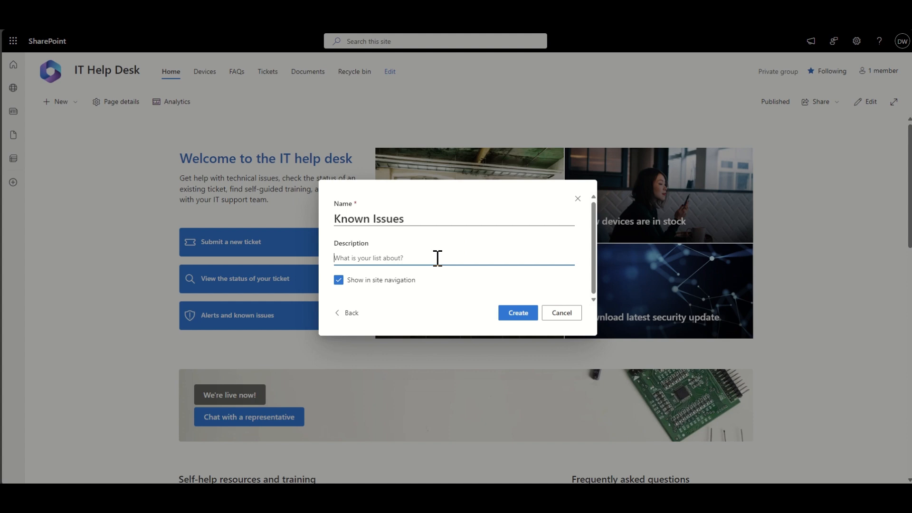
text(I)
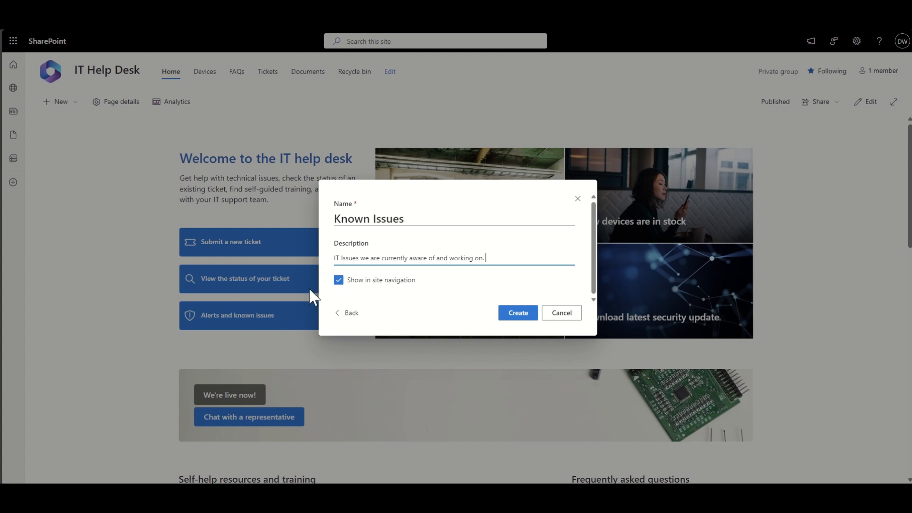
click(340, 281)
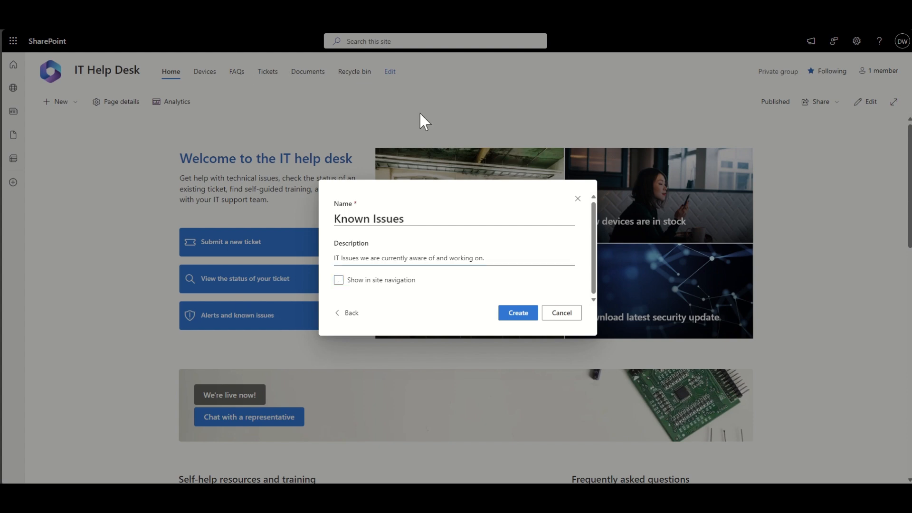
click(521, 313)
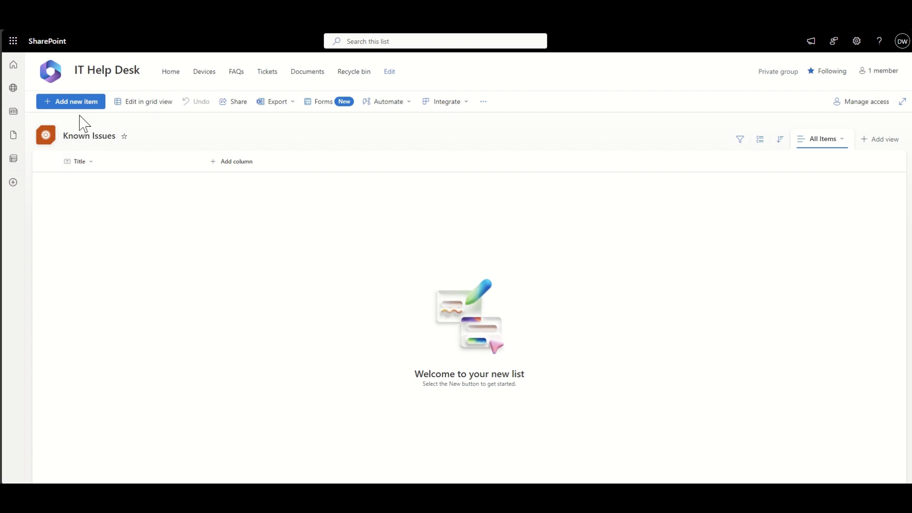
- Open the new item form of the Known Issues list to view its fields and close it without saving
click(88, 104)
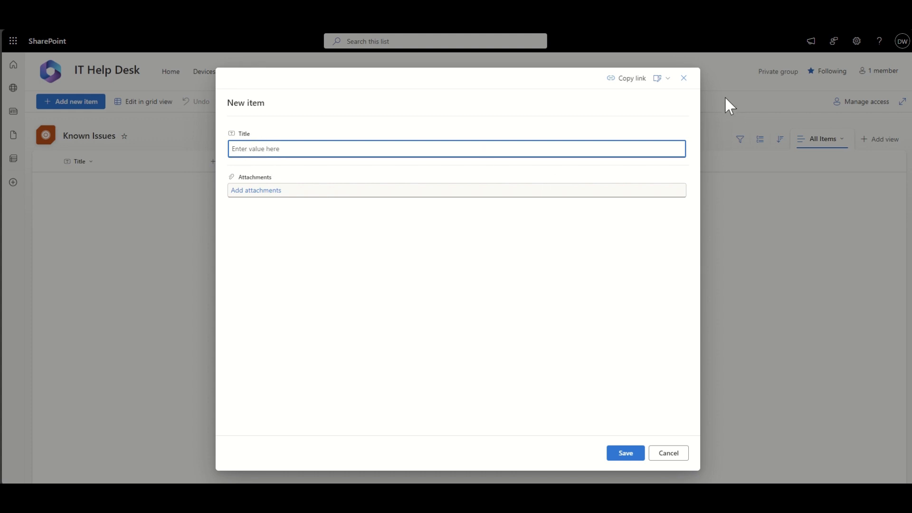
click(684, 78)
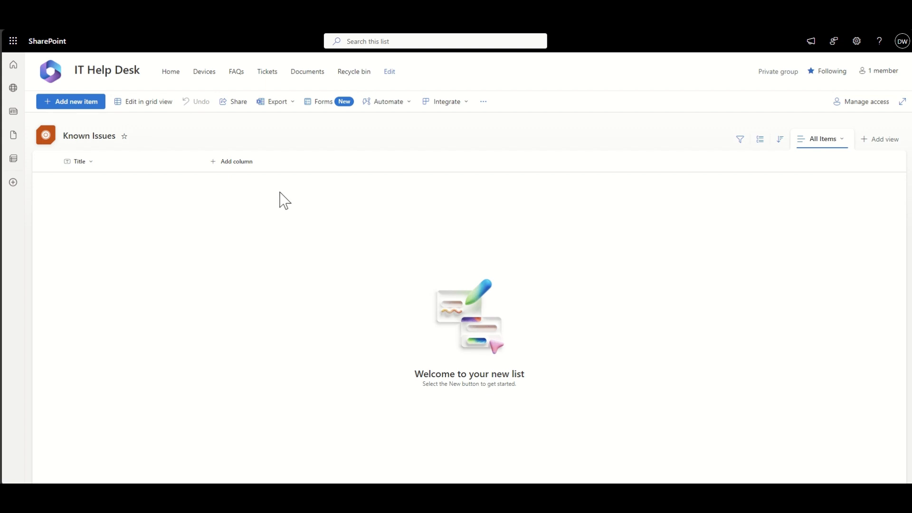
- Start adding a column to the Known Issues list and preview the column types from Choice through Yes/No
click(252, 165)
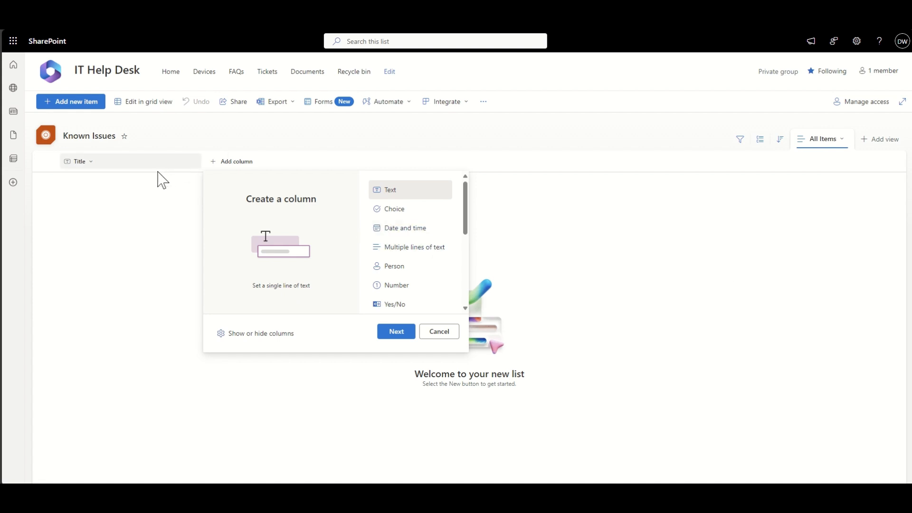
click(390, 210)
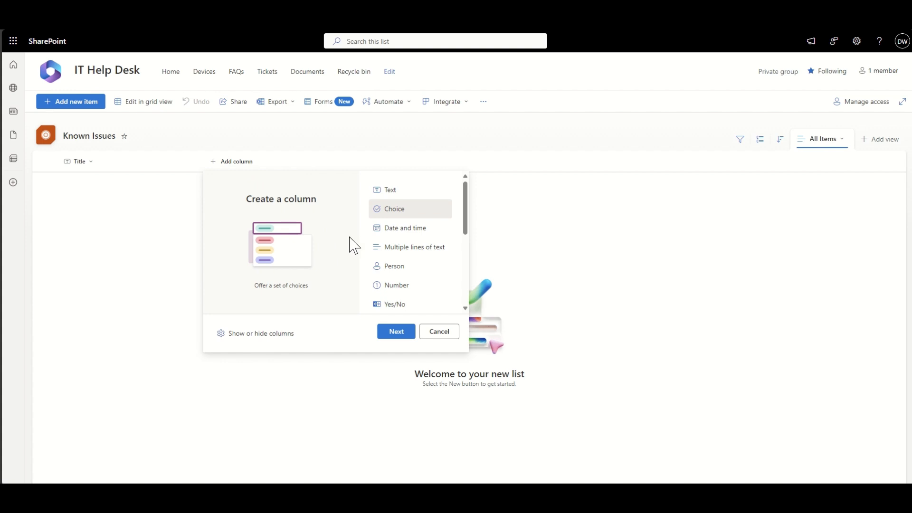
click(384, 234)
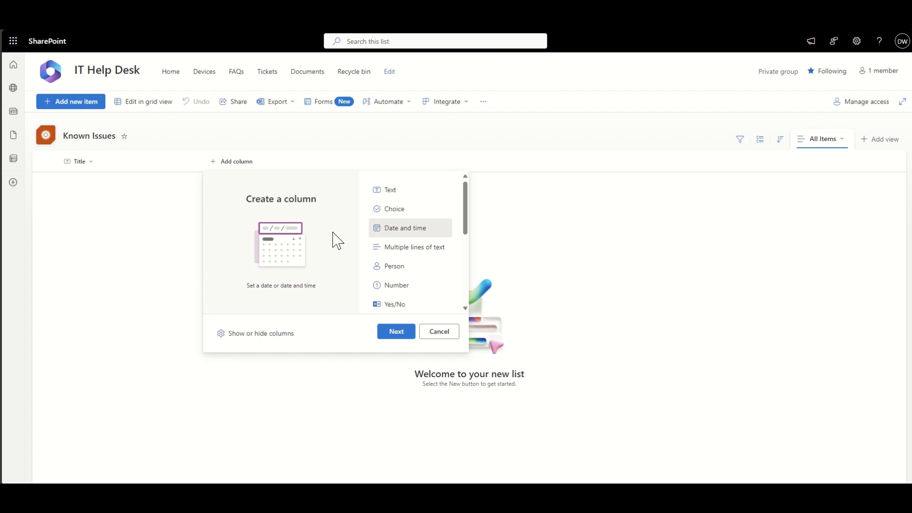
click(403, 249)
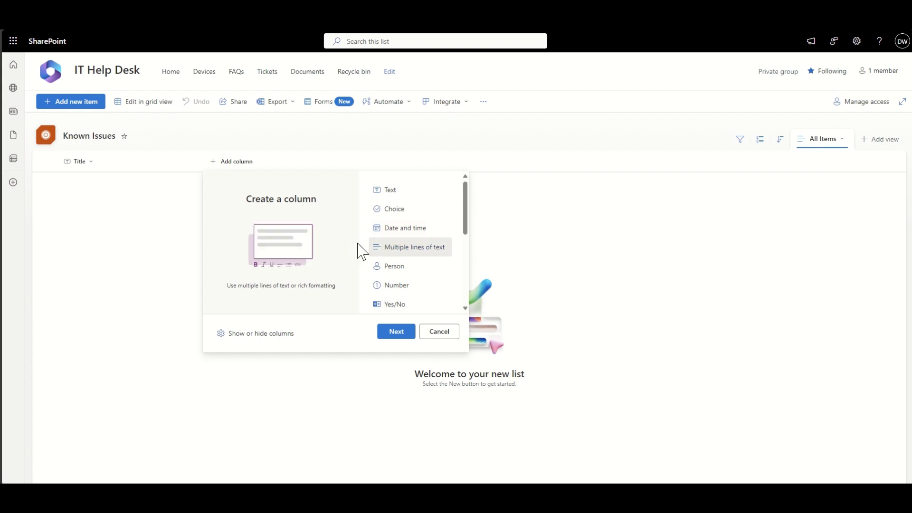
scroll(360, 244, down, 1)
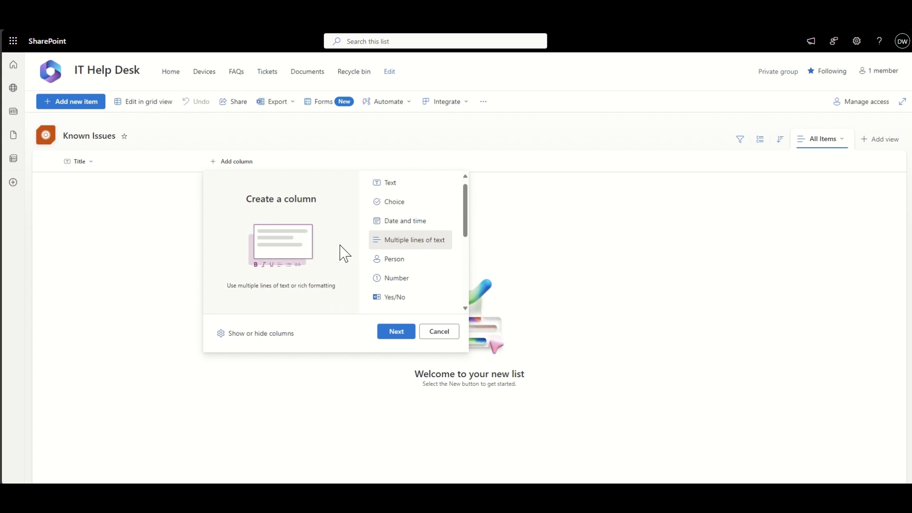
scroll(373, 232, down, 2)
click(397, 223)
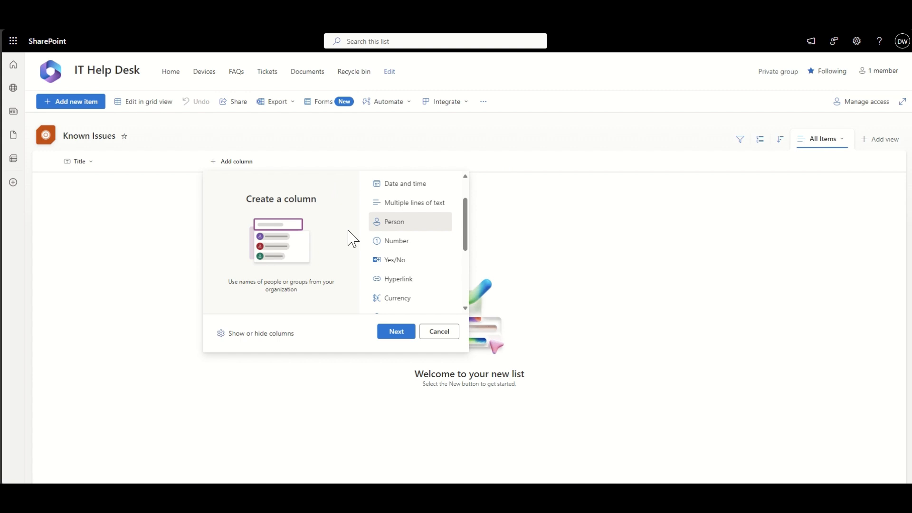
click(394, 243)
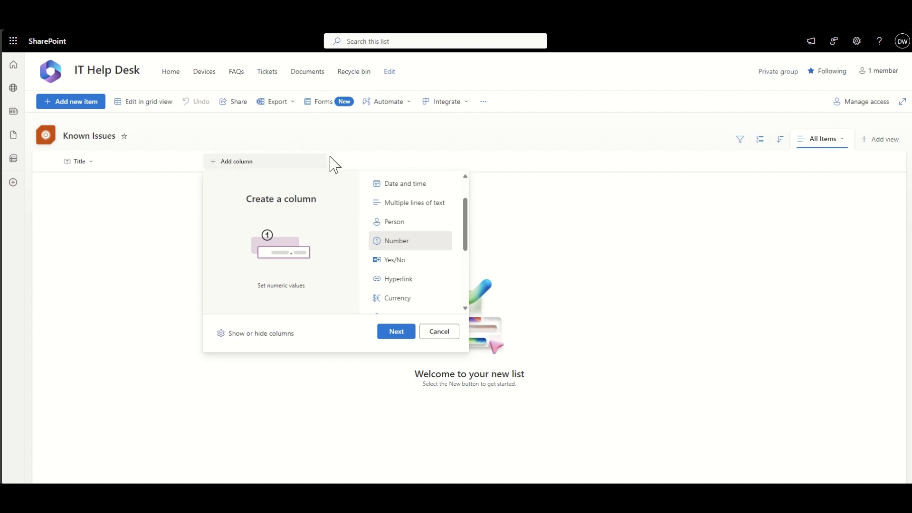
click(417, 267)
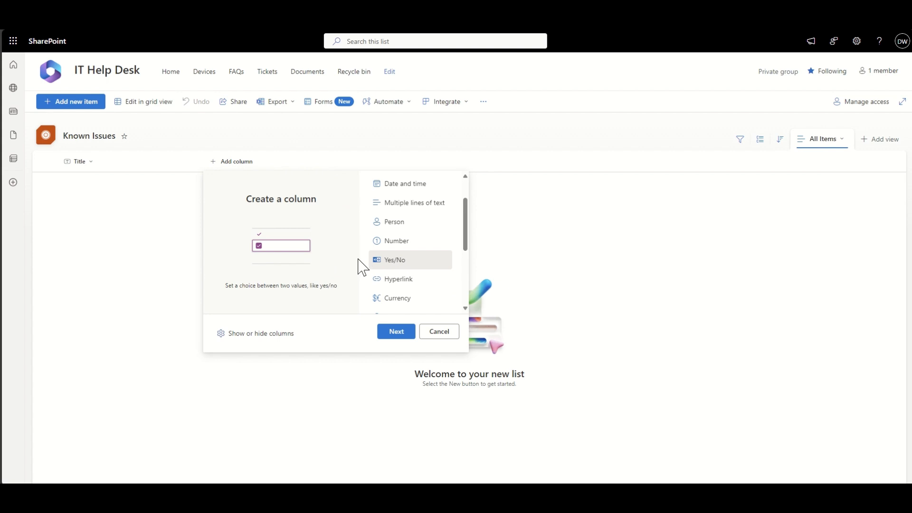
- Preview the remaining column types: Hyperlink, Currency, Location, Image, Managed metadata, Lookup and Average Rating
scroll(410, 261, down, 1)
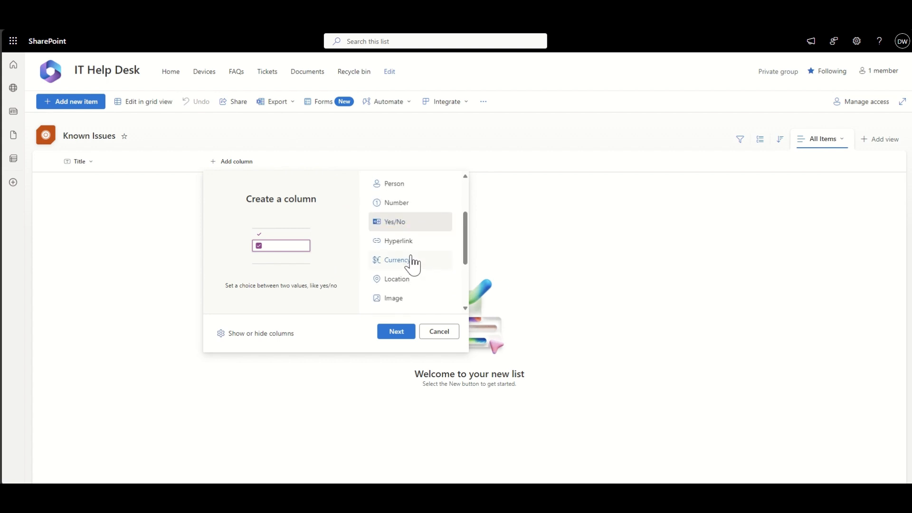
click(409, 244)
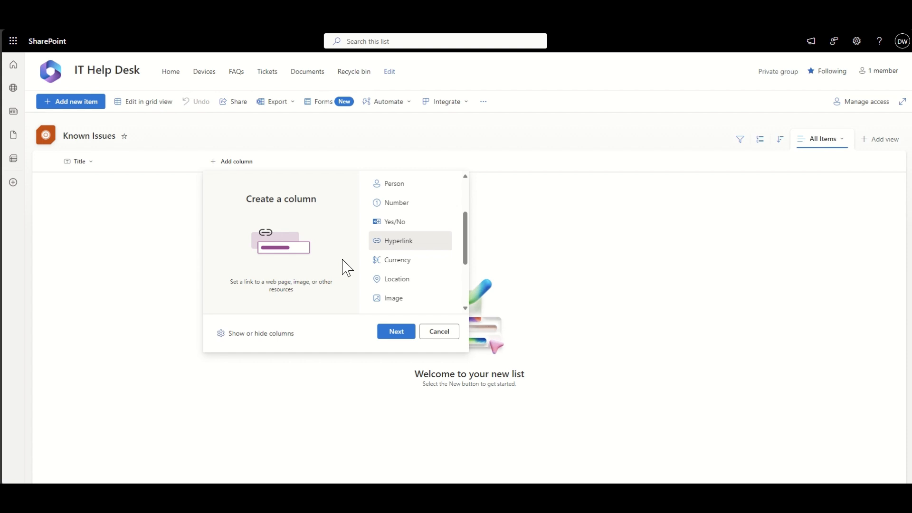
click(415, 259)
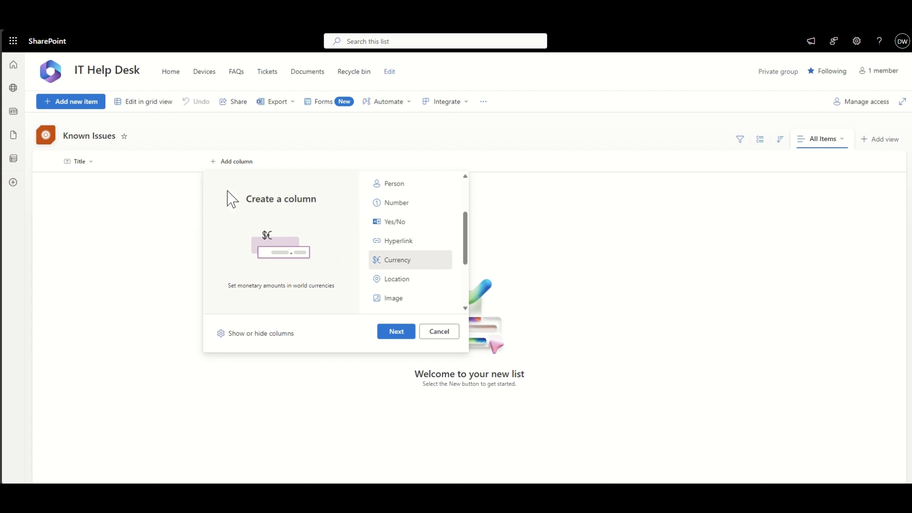
click(399, 282)
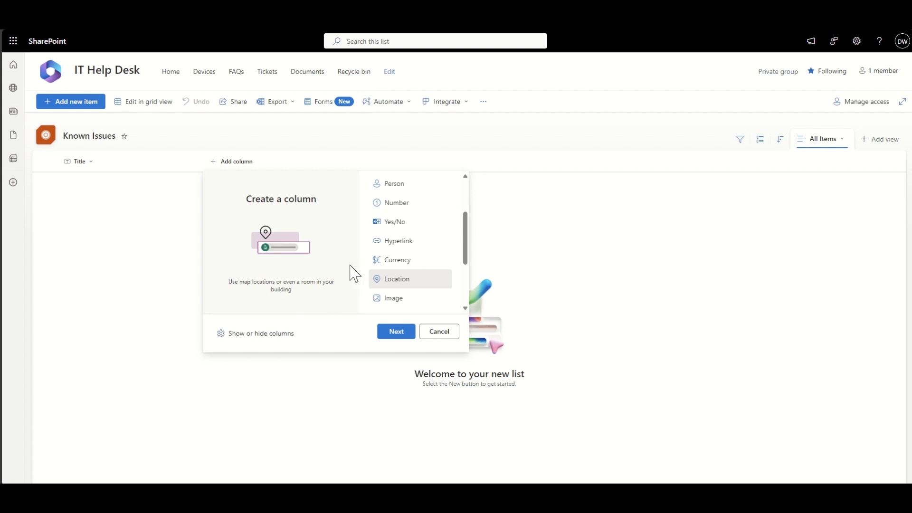
scroll(417, 266, down, 2)
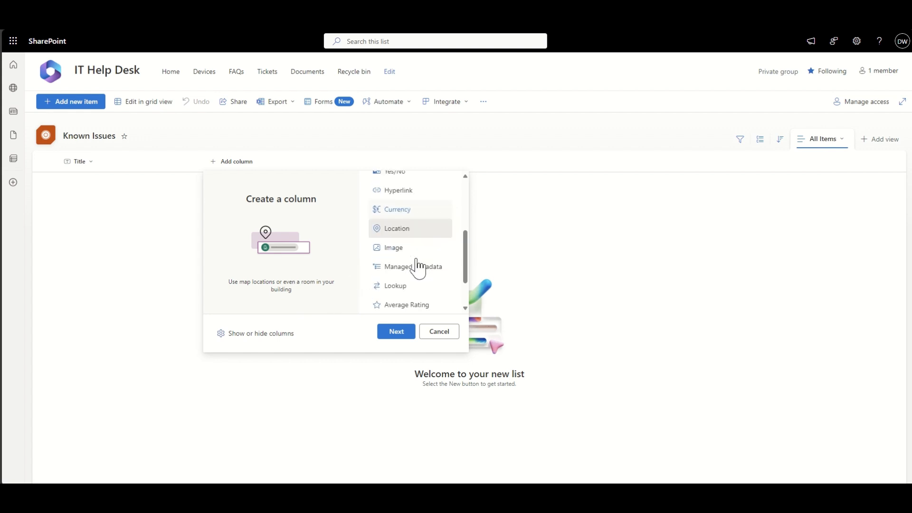
click(398, 242)
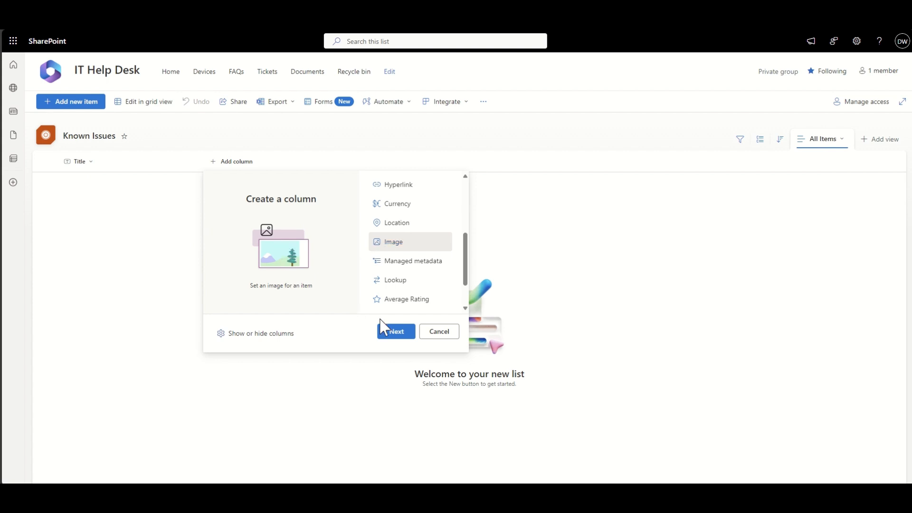
click(424, 261)
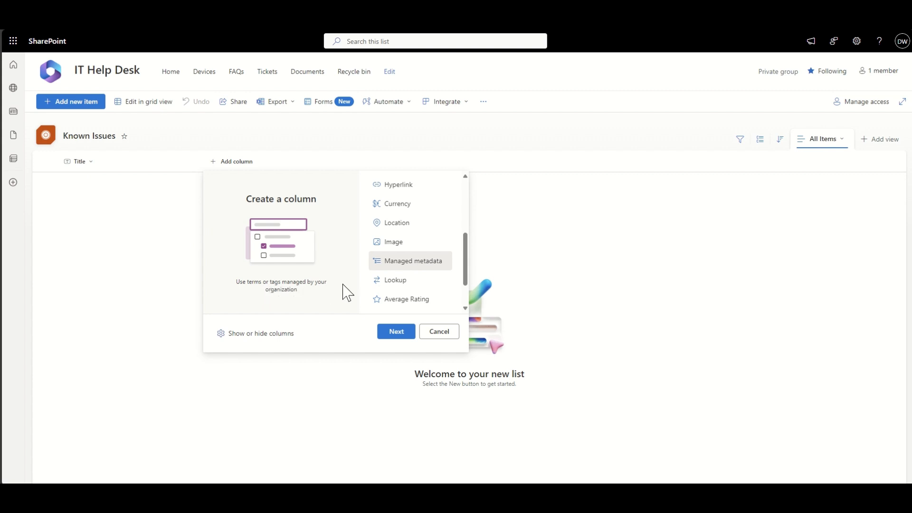
scroll(397, 249, up, 3)
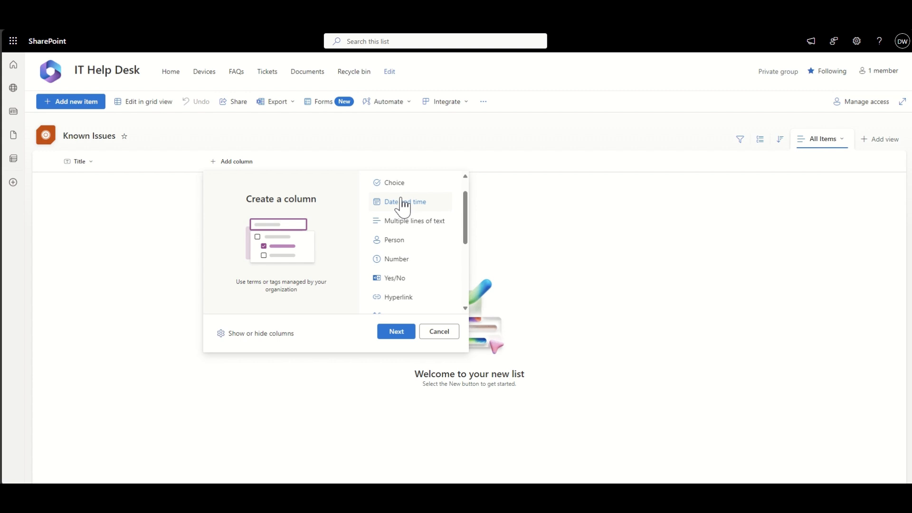
scroll(363, 248, down, 3)
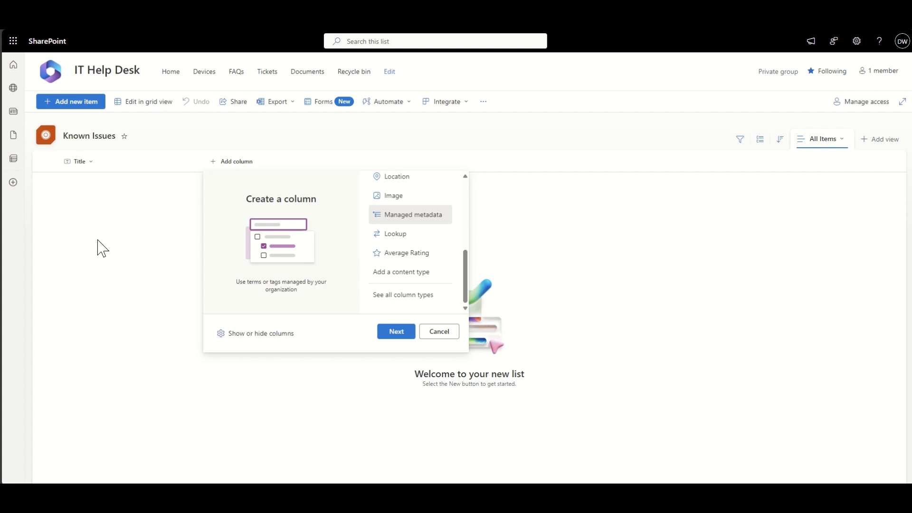
click(420, 236)
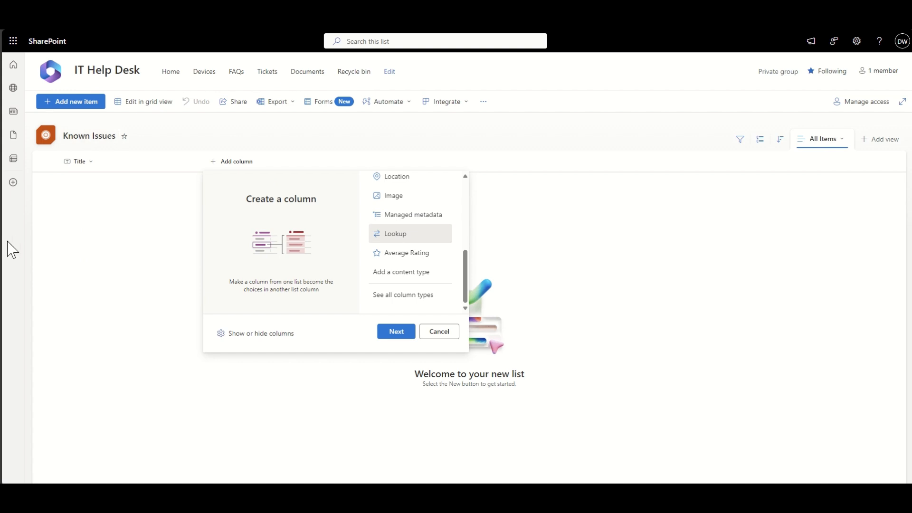
click(430, 260)
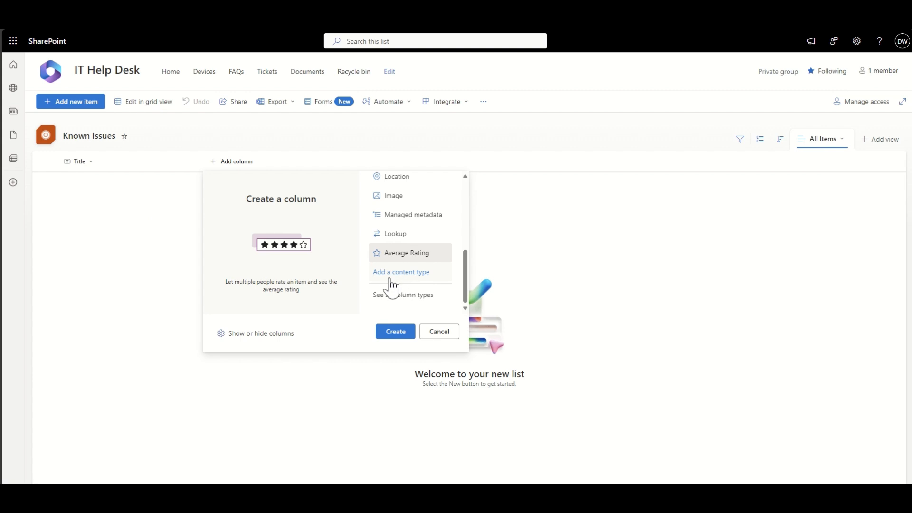
- Create a multiple lines of text column named Description and check its field in the new item form without saving an item
scroll(434, 251, up, 5)
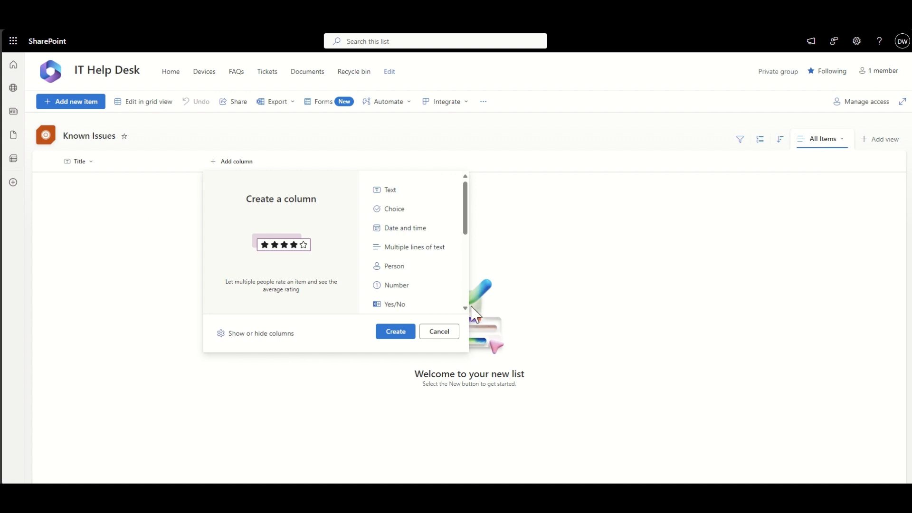
click(399, 250)
click(402, 335)
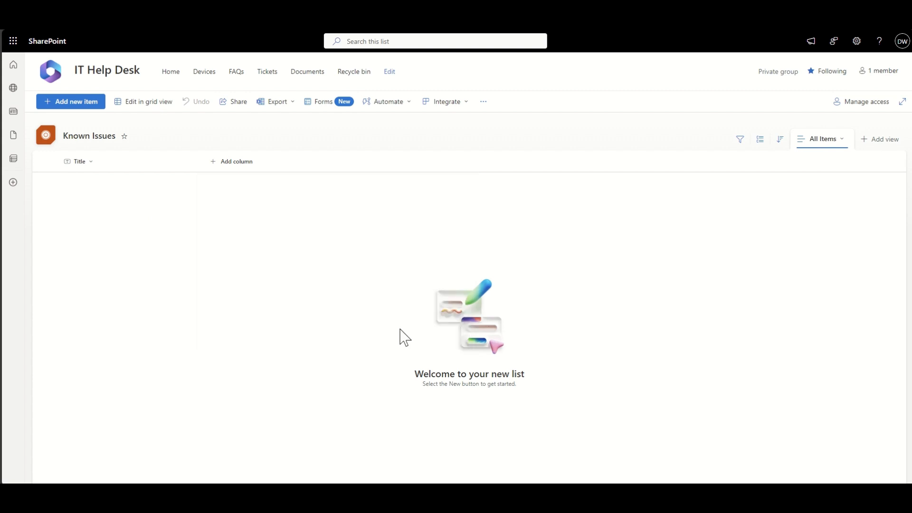
click(784, 89)
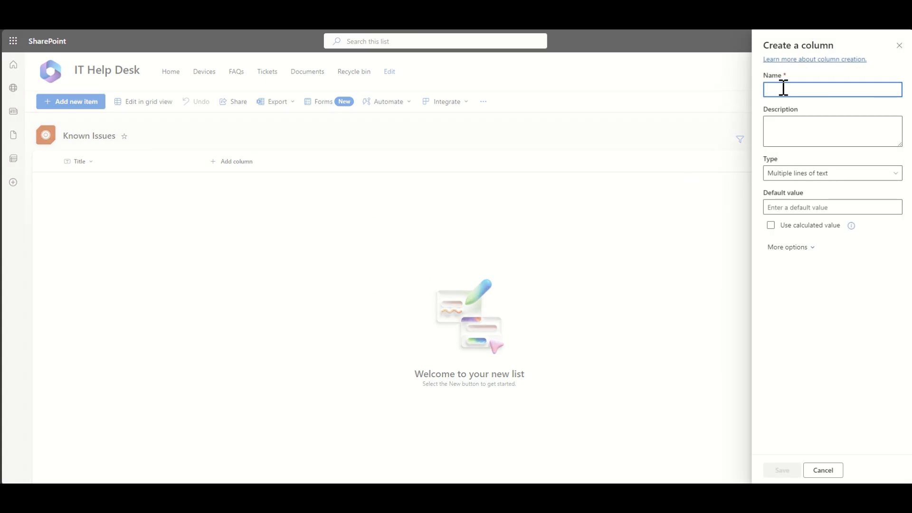
text(Description)
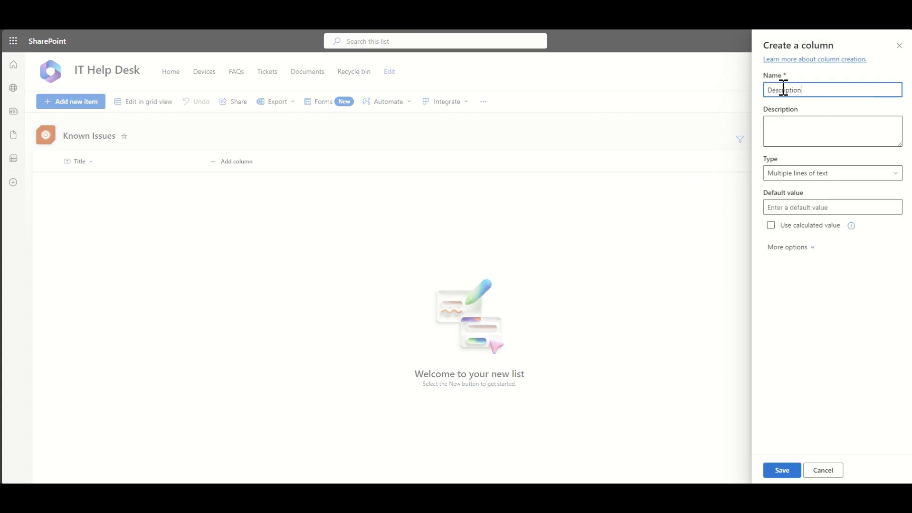
click(801, 126)
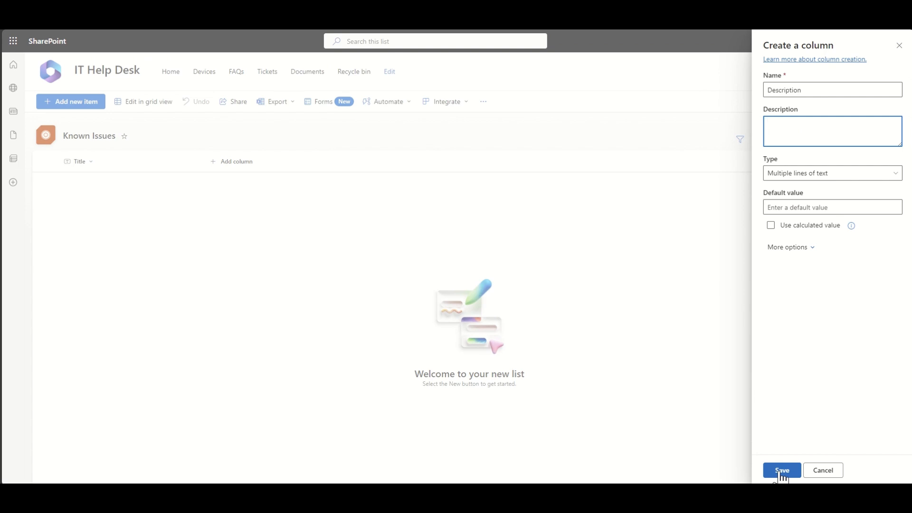
click(783, 471)
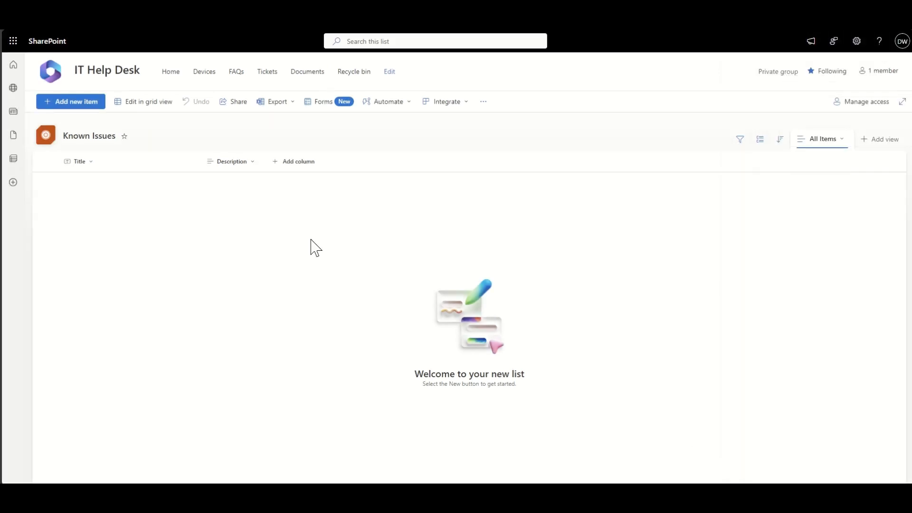
click(90, 106)
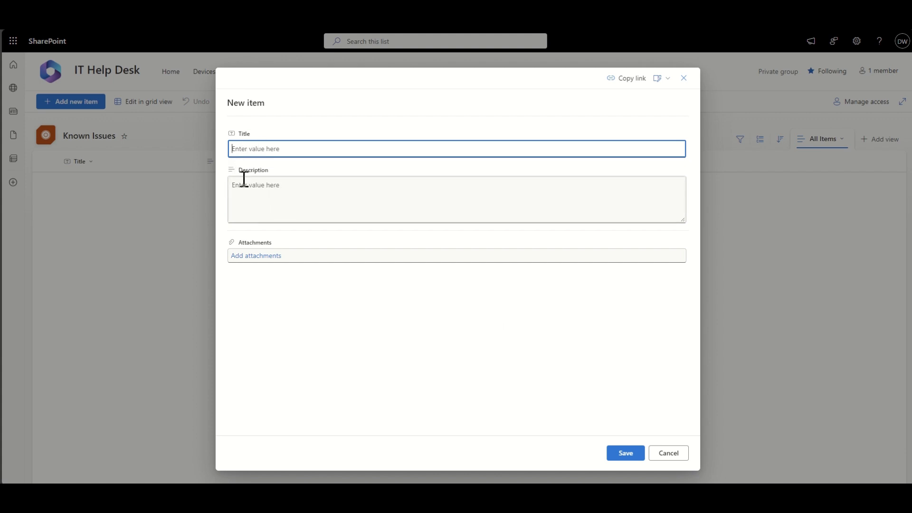
click(674, 461)
- Start a new Choice column in the Known Issues list and name it Countries
click(300, 164)
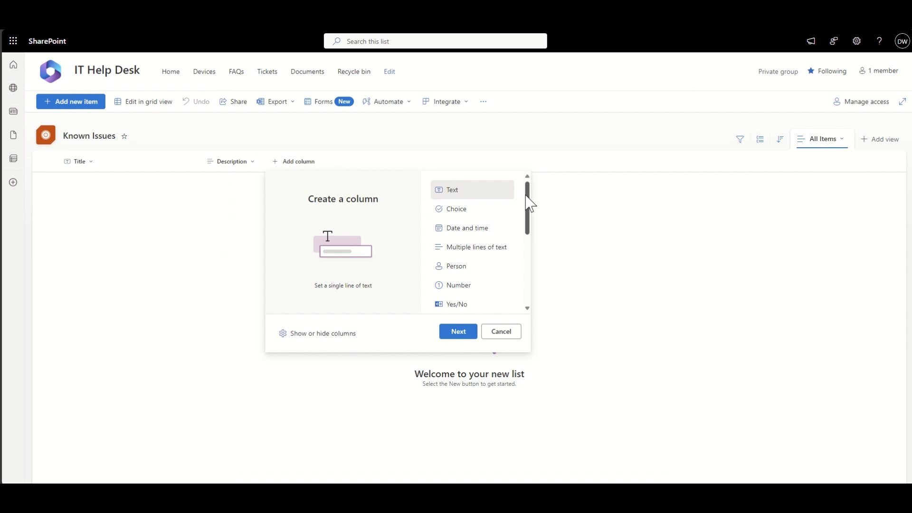
click(490, 213)
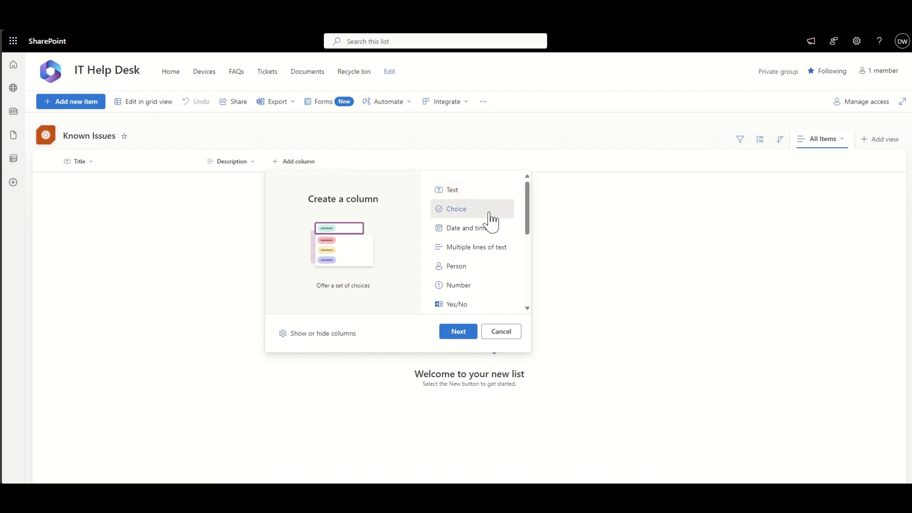
click(459, 332)
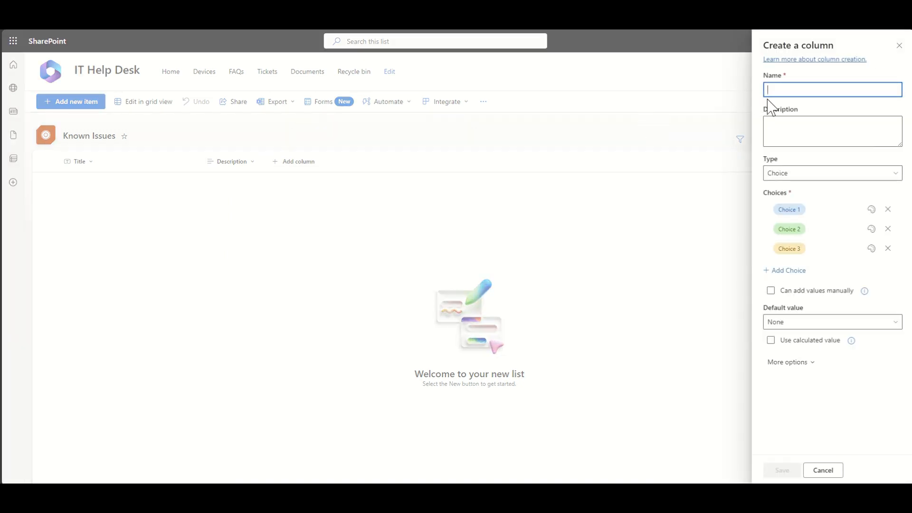
text(Countries)
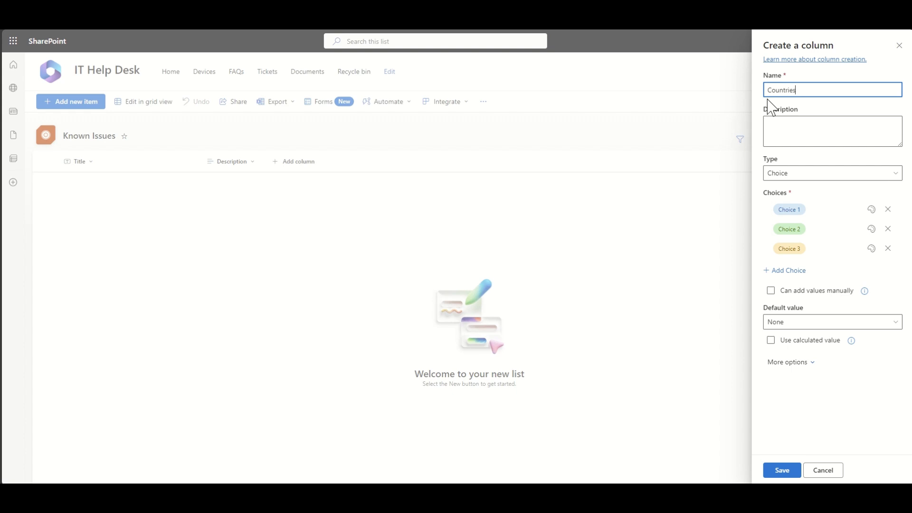
- Define the Countries column's choices as UK, USA, France and Germany, adding a fourth choice for the last one
click(807, 209)
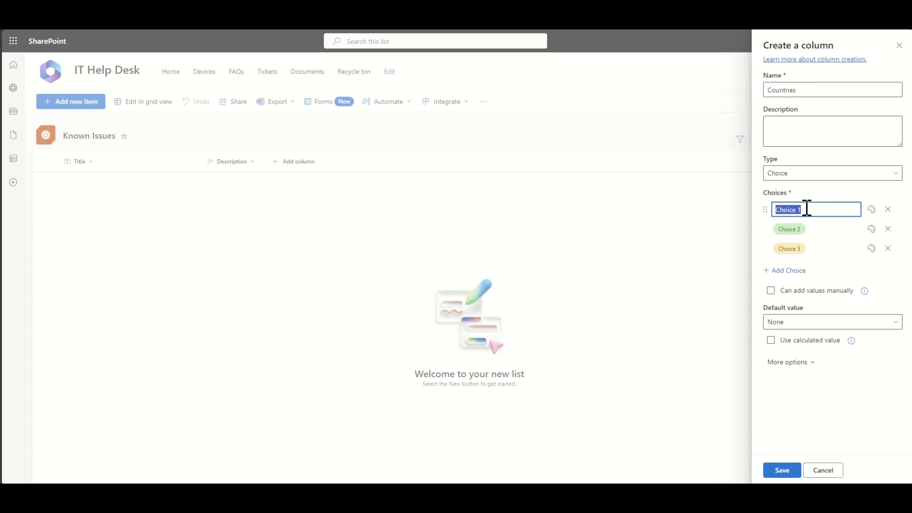
text(UK)
click(812, 228)
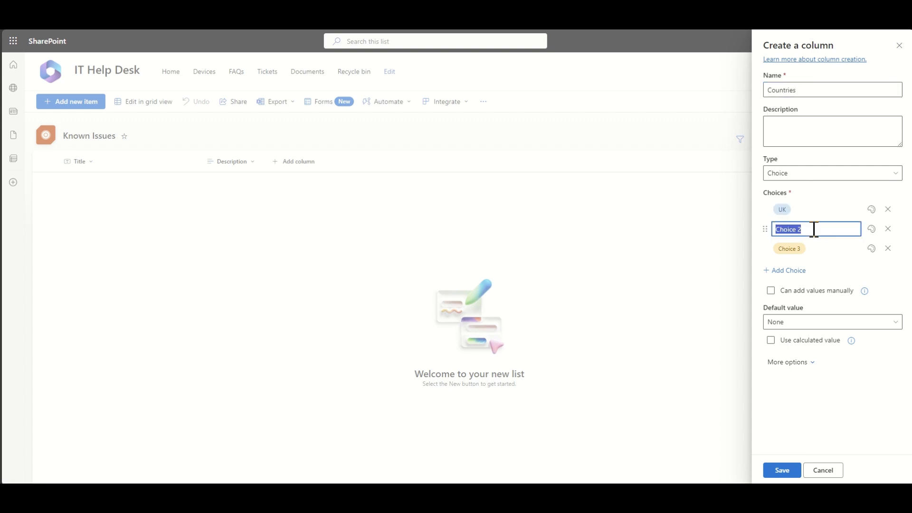
text(USA)
click(811, 249)
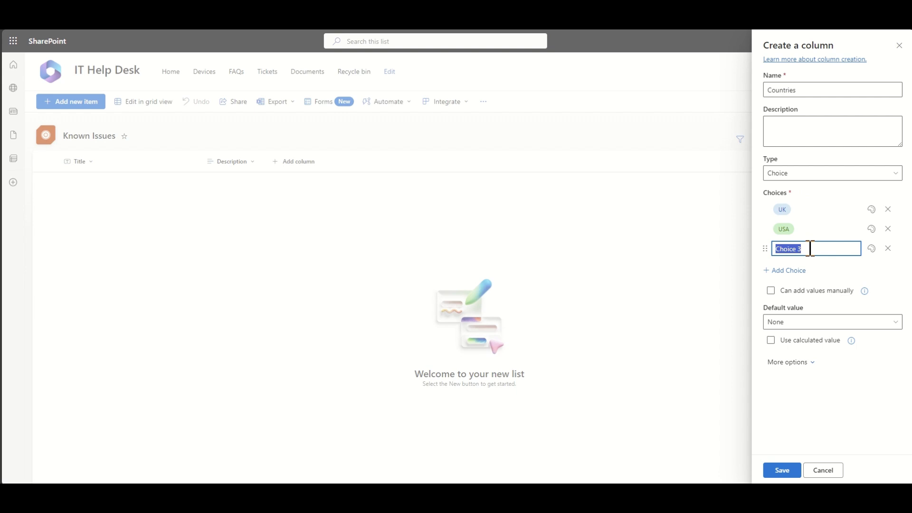
text(France)
click(799, 271)
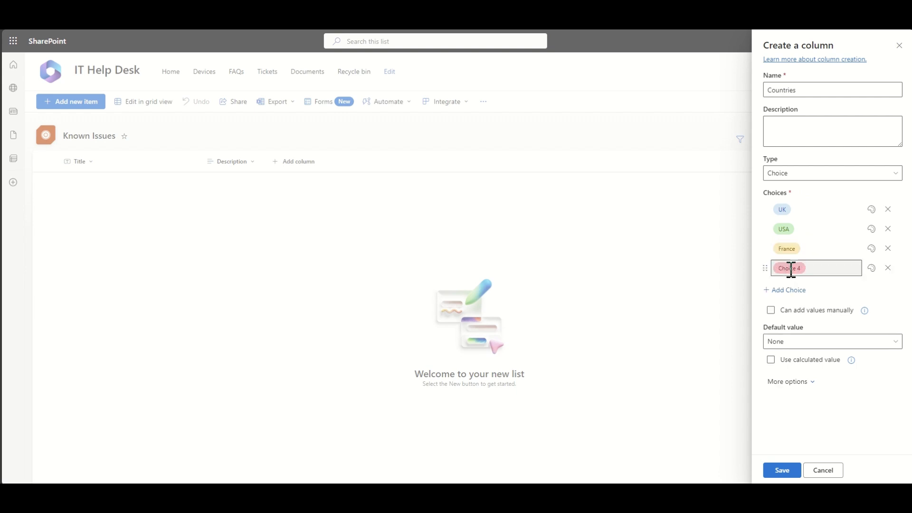
click(791, 269)
text(Germany)
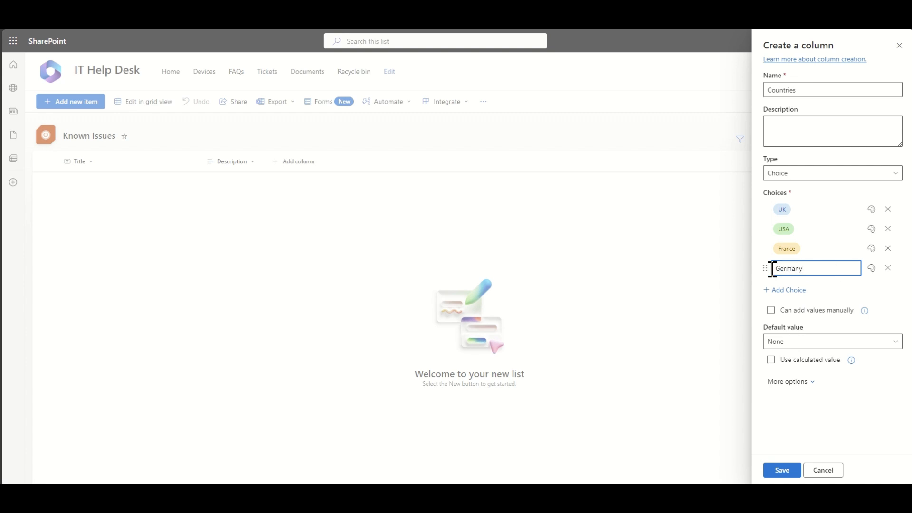
- Add a fifth choice named All Countries to the Countries column
click(793, 290)
click(804, 290)
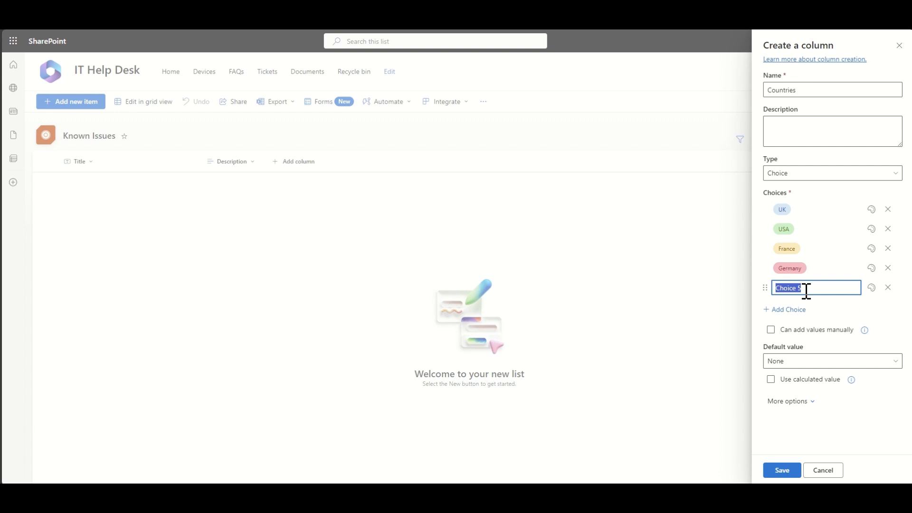
text(All Countries)
click(760, 267)
- Recolour the choices, giving Germany a medium blue fill and All Countries a solid red fill
click(872, 288)
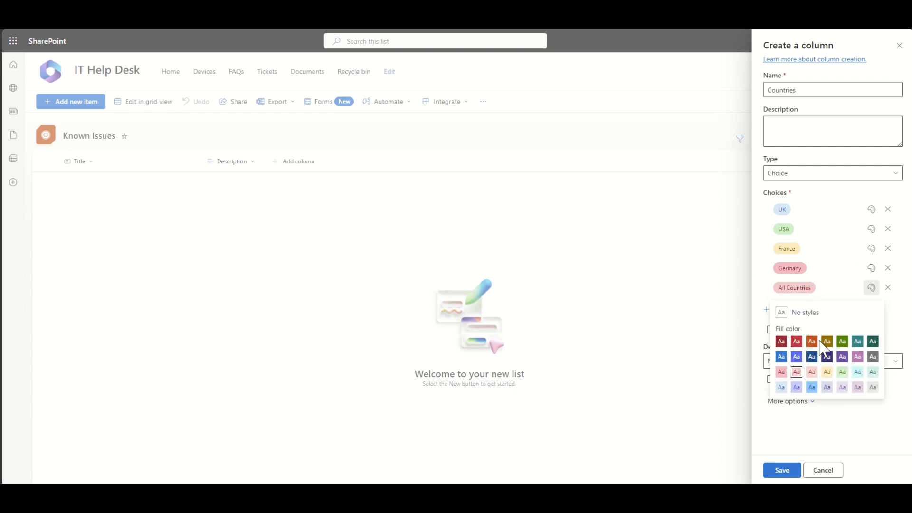
click(858, 372)
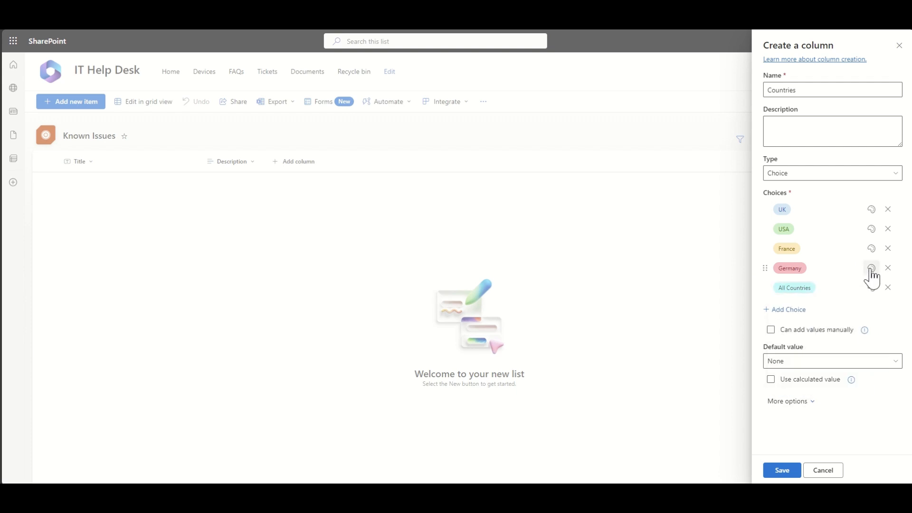
click(871, 268)
click(809, 373)
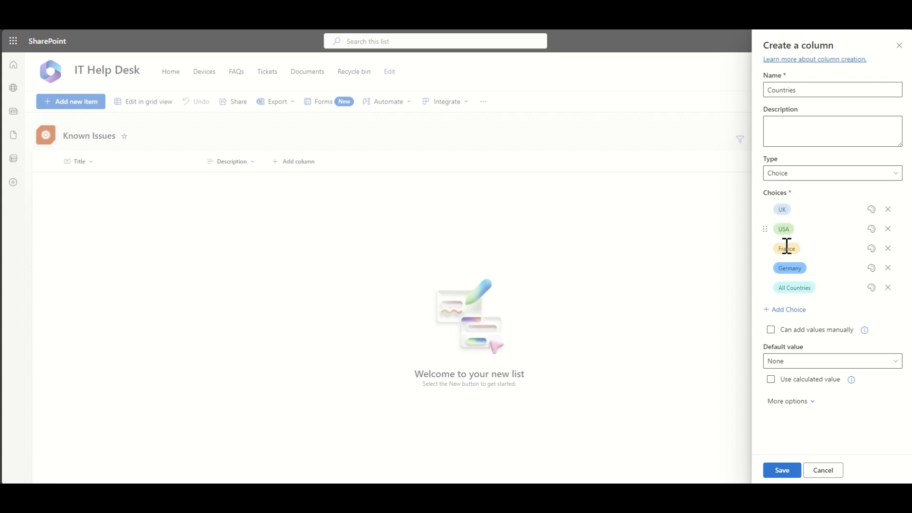
click(872, 287)
click(797, 342)
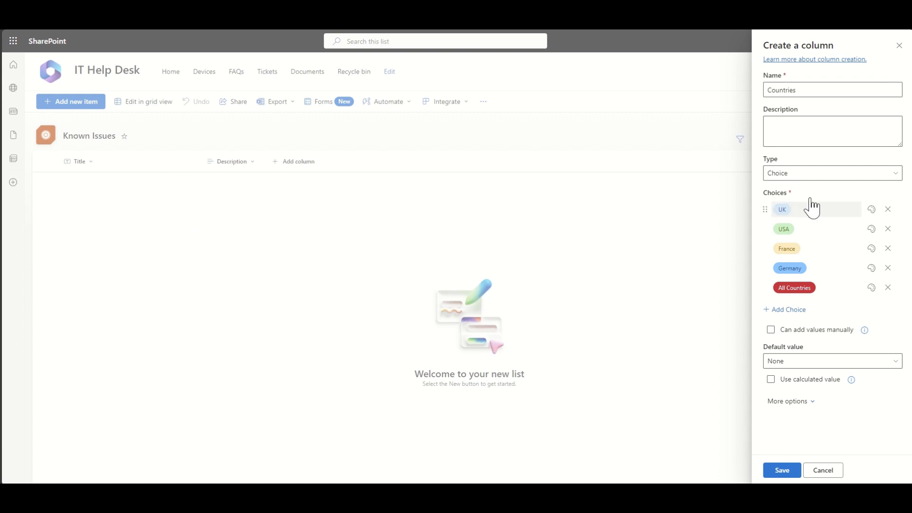
- Review the default value options, leave the default at None and save the Countries column
click(811, 365)
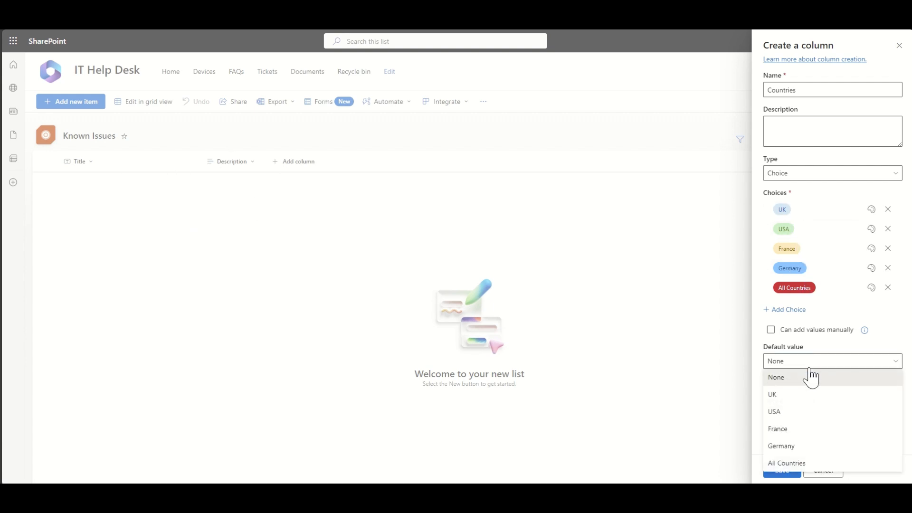
click(764, 358)
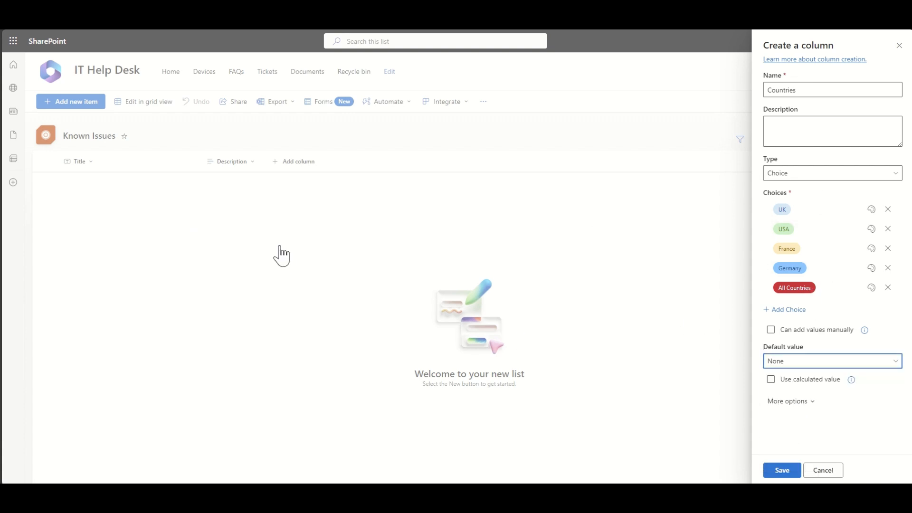
click(788, 473)
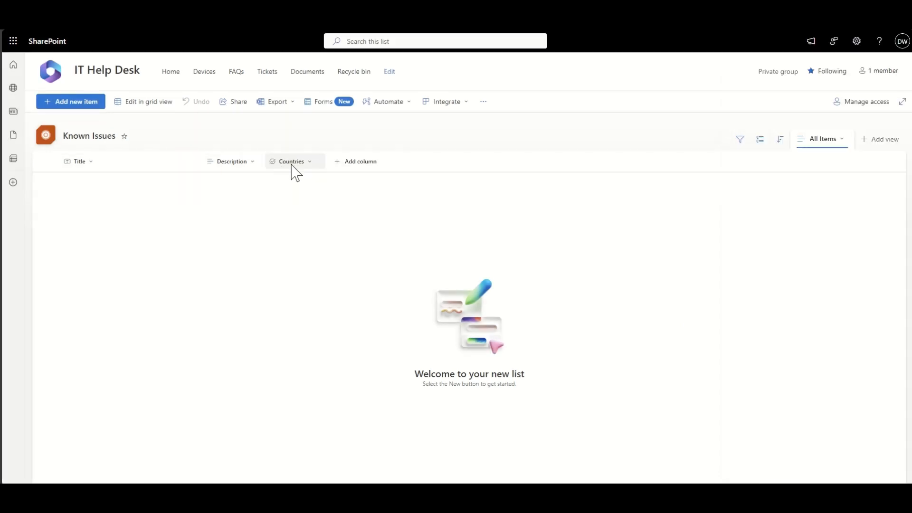
- Create a multiple lines of text column named Update in the Known Issues list
click(357, 163)
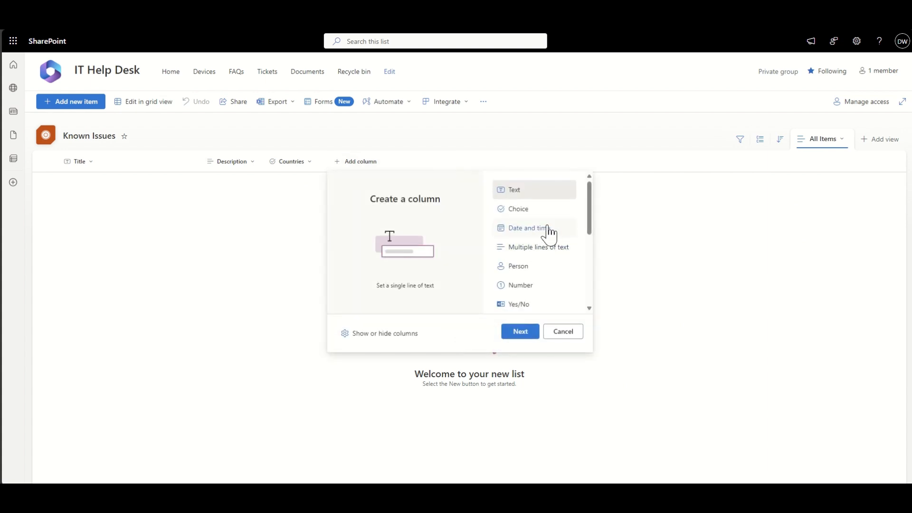
click(557, 260)
click(521, 332)
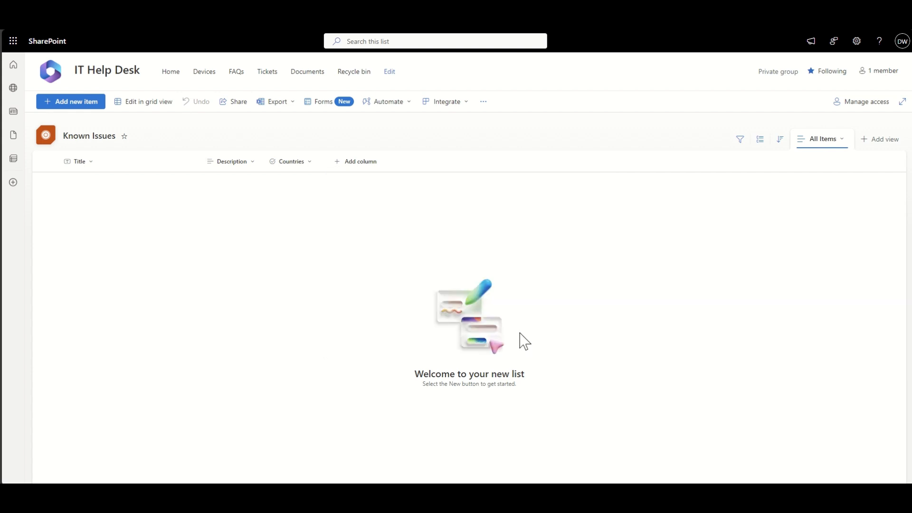
text(Update)
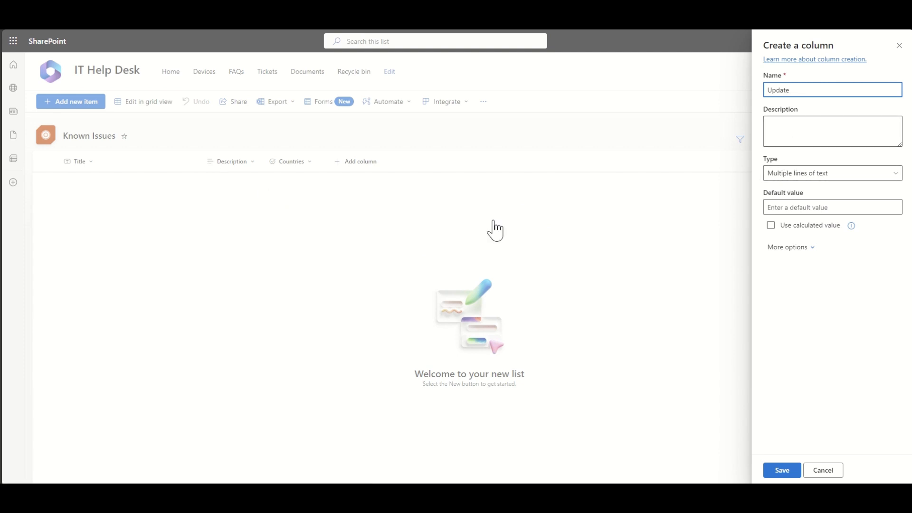
click(781, 470)
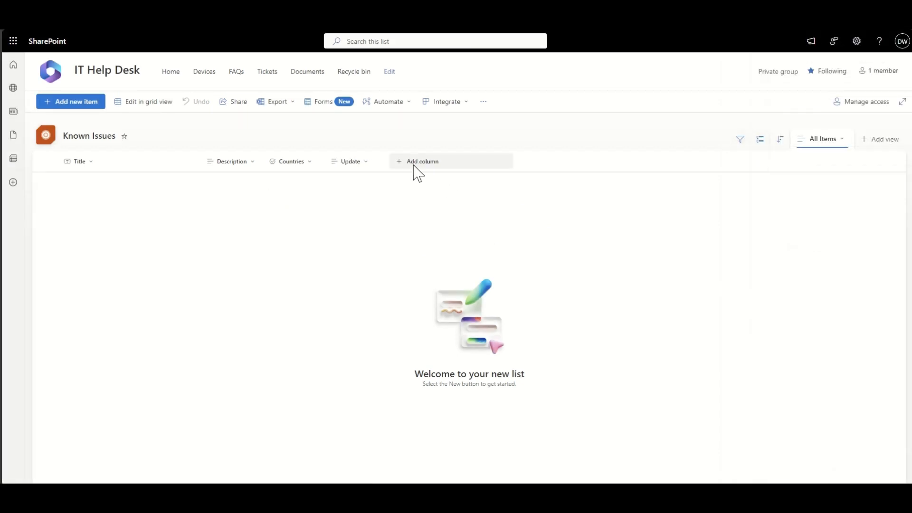
- Start a Date and time column named Next Update Expected and set it to include the time
click(429, 164)
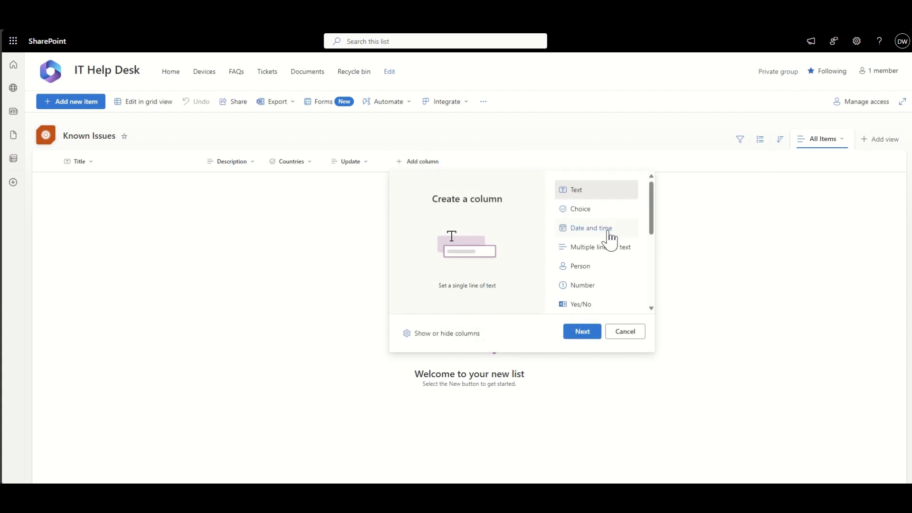
click(594, 230)
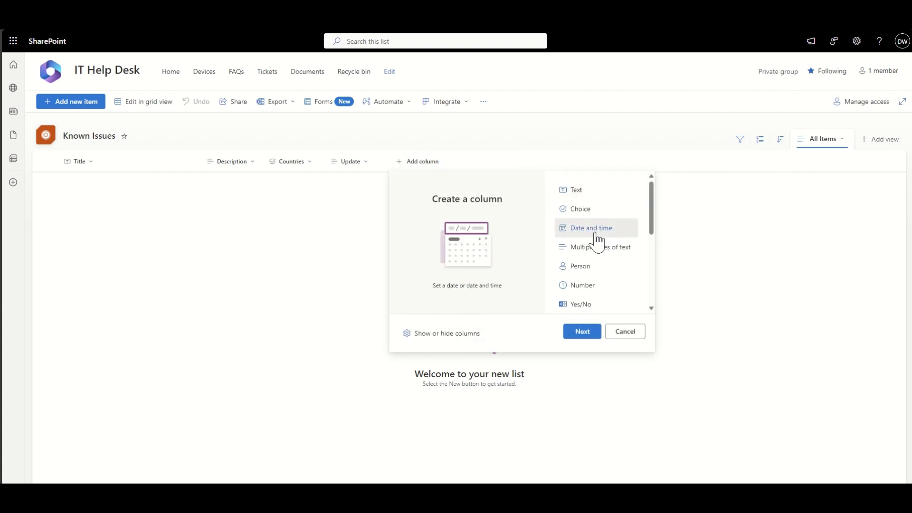
click(581, 331)
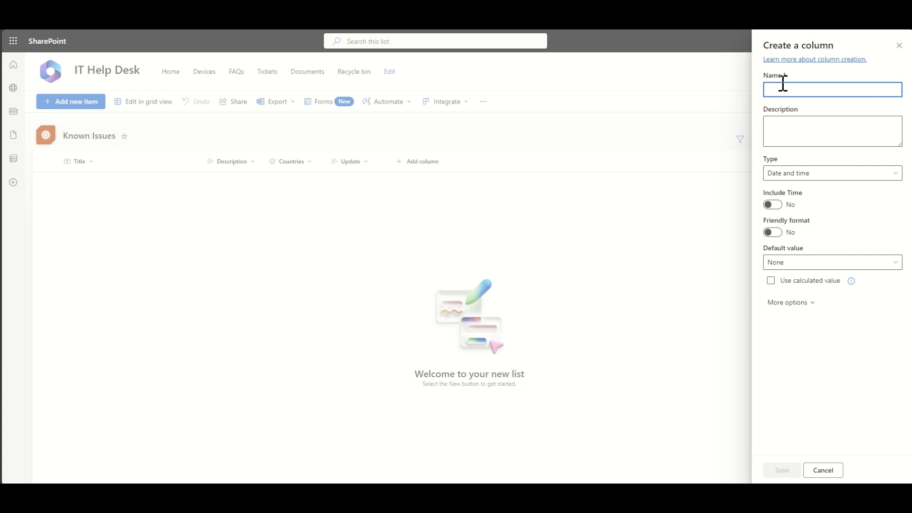
text(Ne)
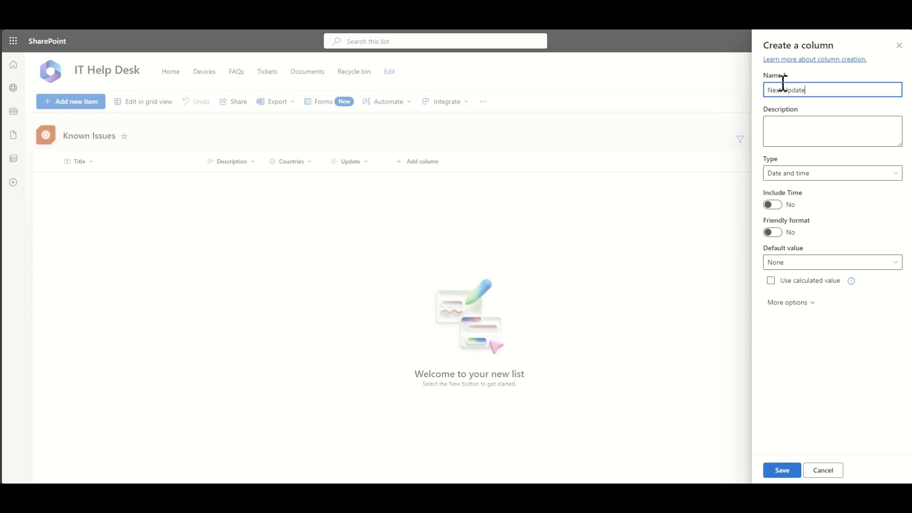
text(xt Update Expected)
click(773, 205)
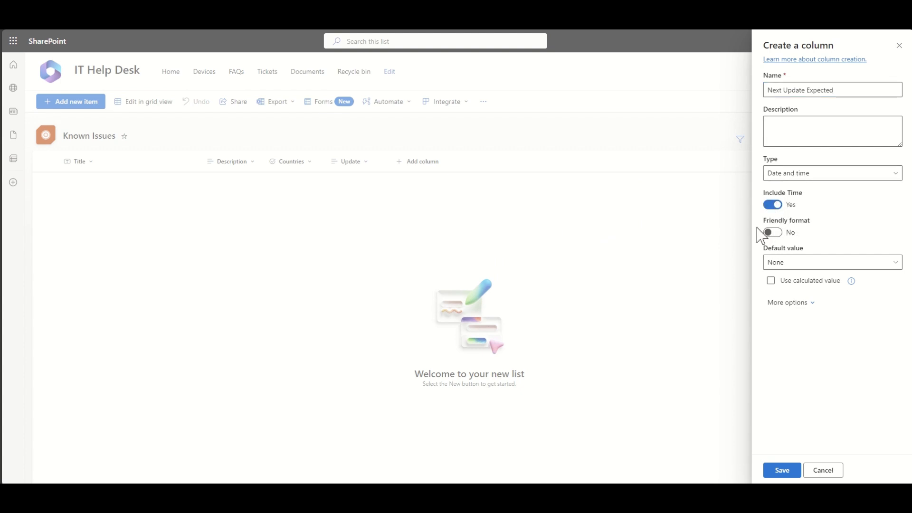
- Save the Next Update Expected column with None as its default value and widen it to fit its heading
click(778, 263)
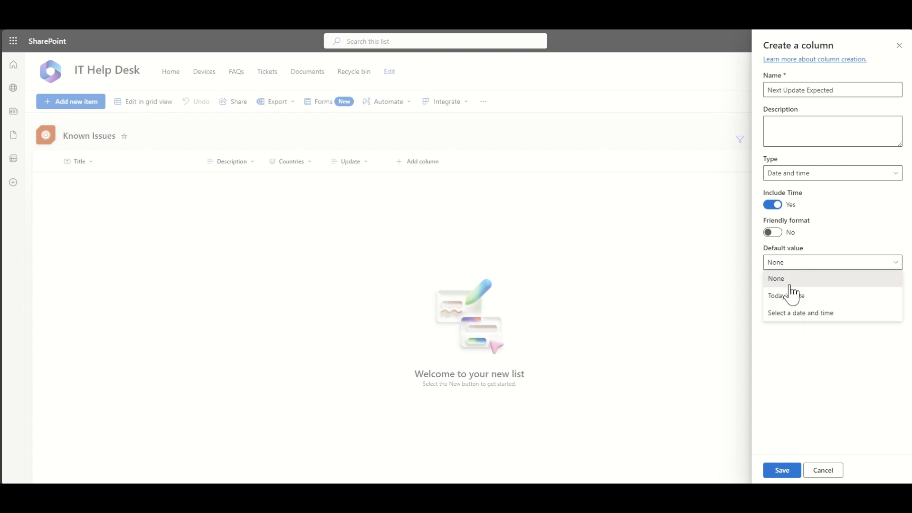
click(763, 271)
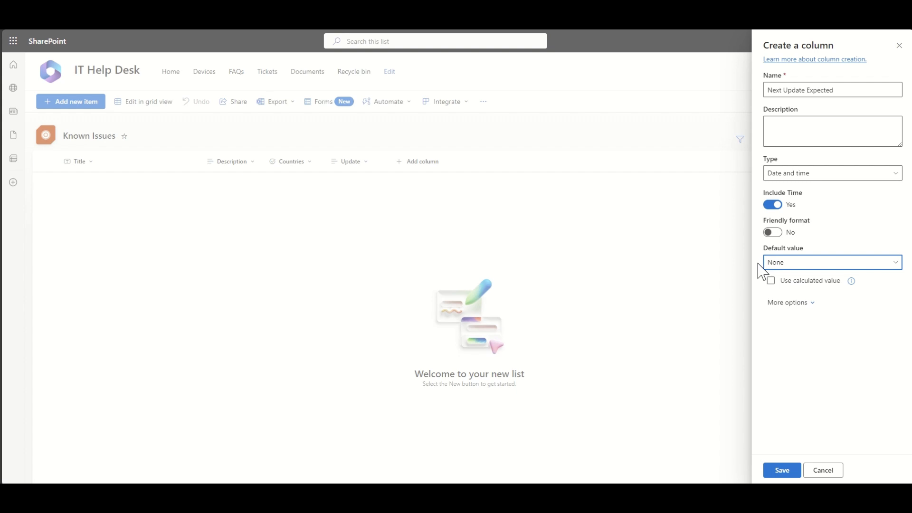
click(786, 472)
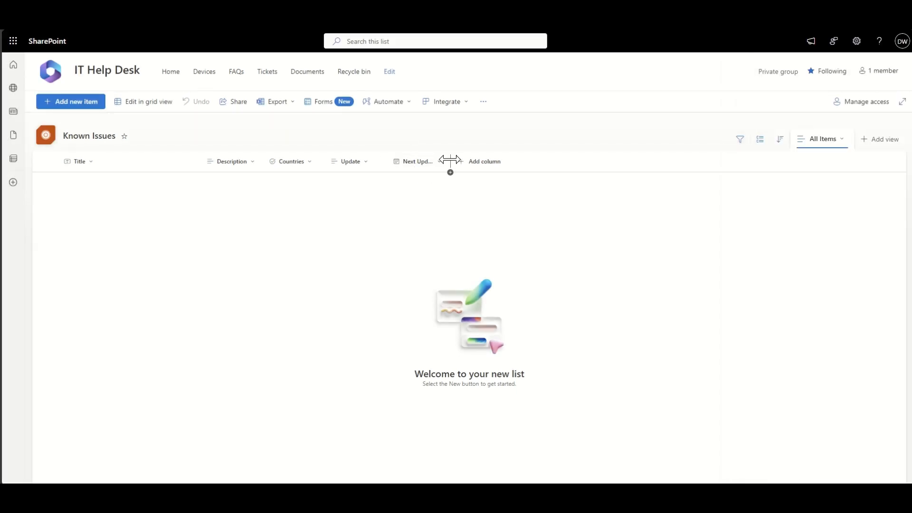
drag(450, 158, 497, 162)
- Start a new list item titled Email Outage with the description "People in France can not access their emails. Getting Error message."
click(70, 103)
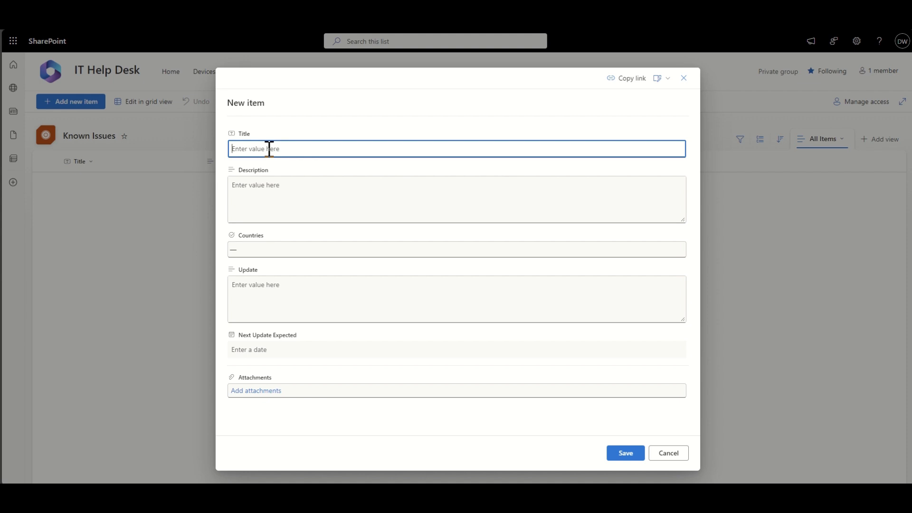
text(Email Outage)
click(290, 195)
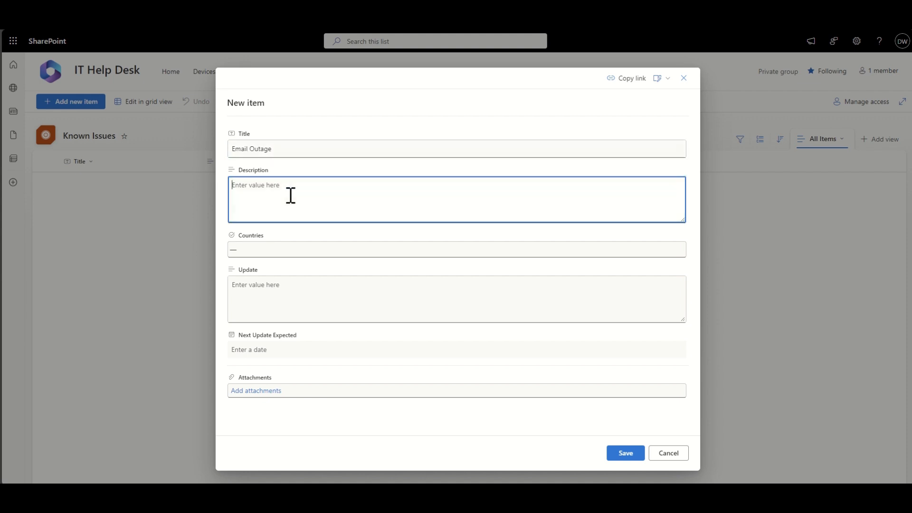
text(People in Francde)
key(BackSpace)
key(BackSpace)
key(BackSpace)
text(e can not access)
key(BackSpace)
text(s. Getting Error message.)
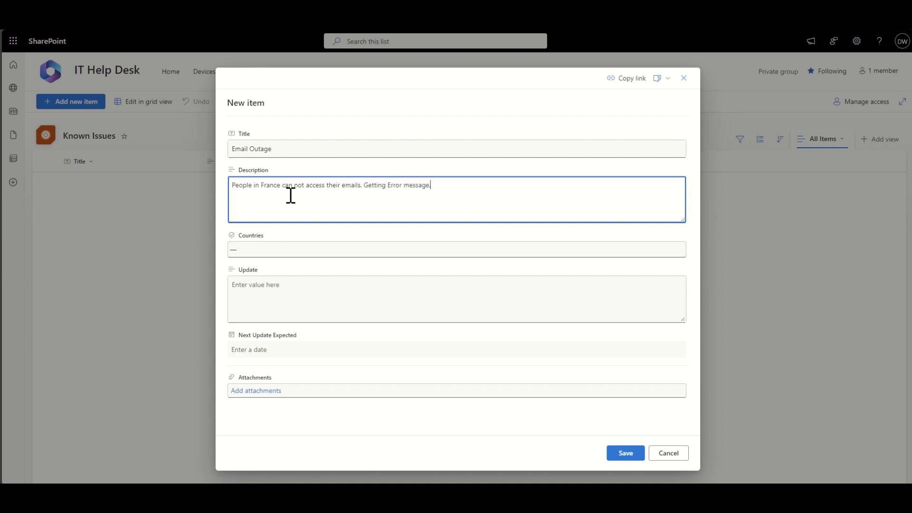
- Set the item's country to France and its update text to "We are currently investigating"
click(275, 253)
click(257, 314)
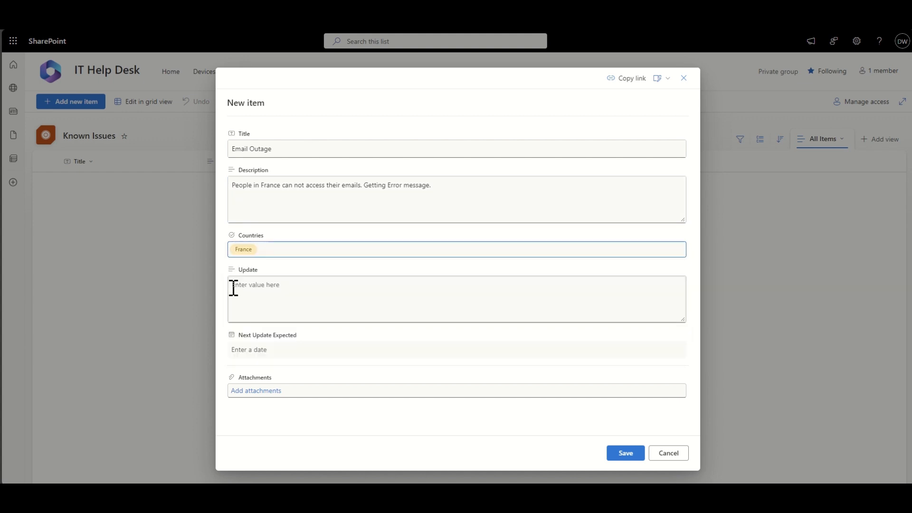
click(220, 272)
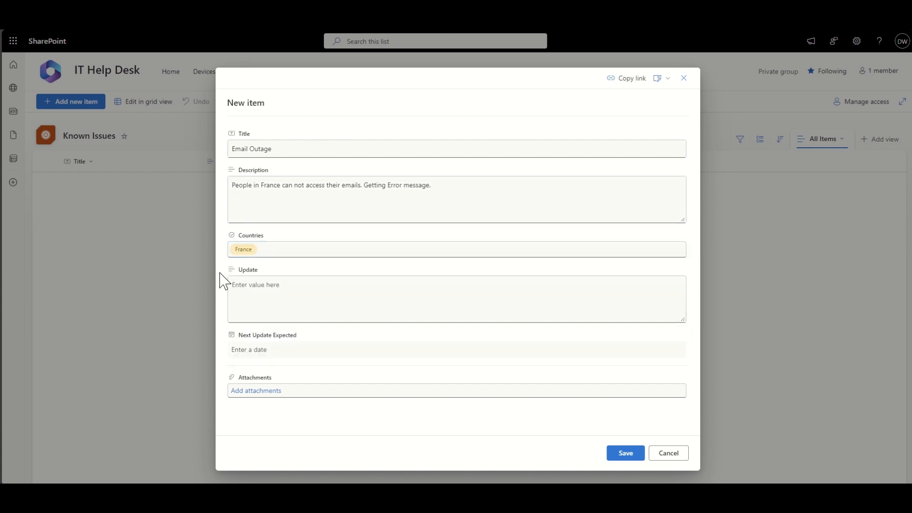
click(256, 288)
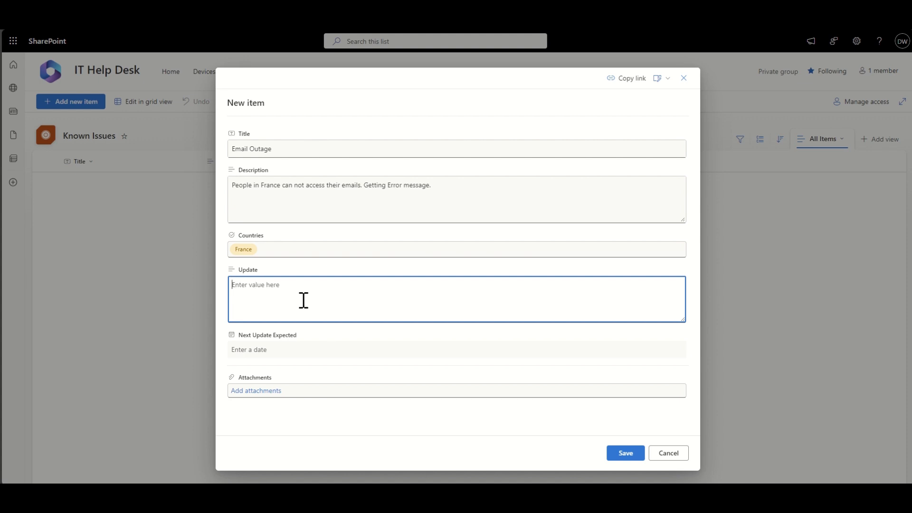
text(We are currently investigating)
- Set Next Update Expected to 12/30/2024 09:00 AM and save the Email Outage item
click(285, 350)
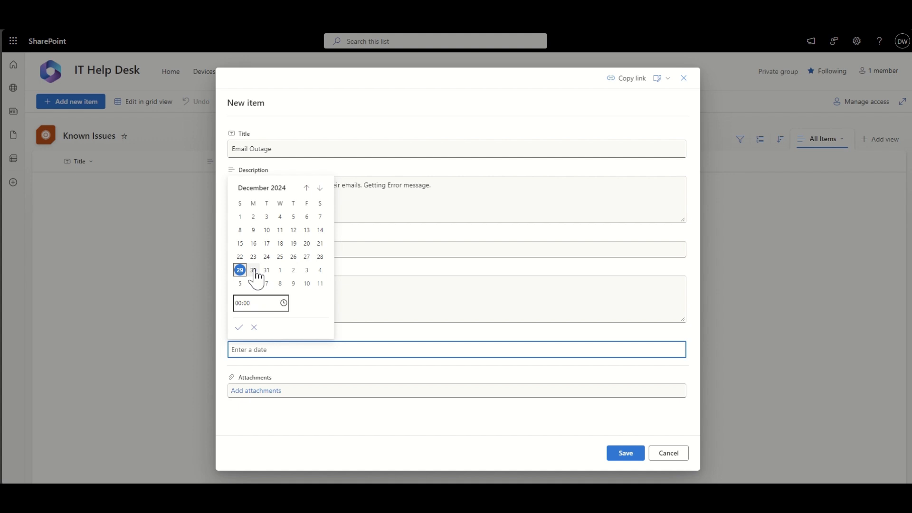
click(253, 270)
click(284, 305)
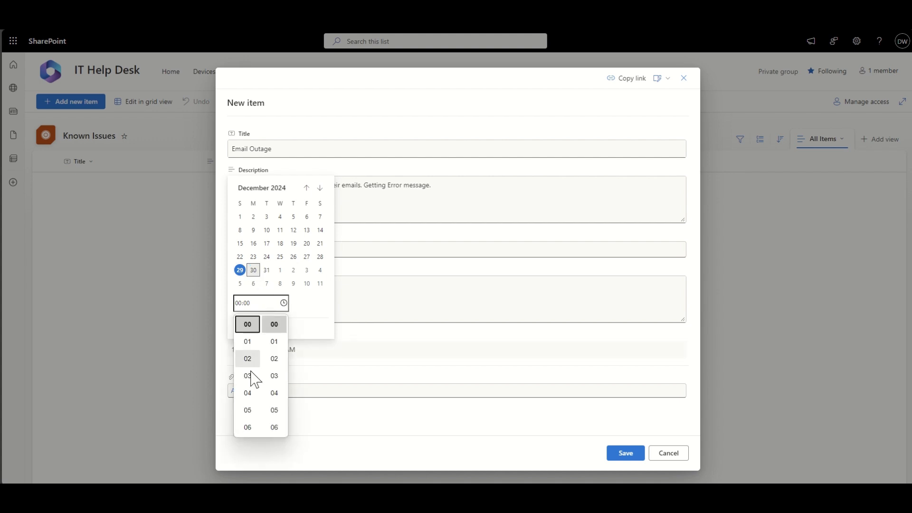
scroll(252, 421, down, 2)
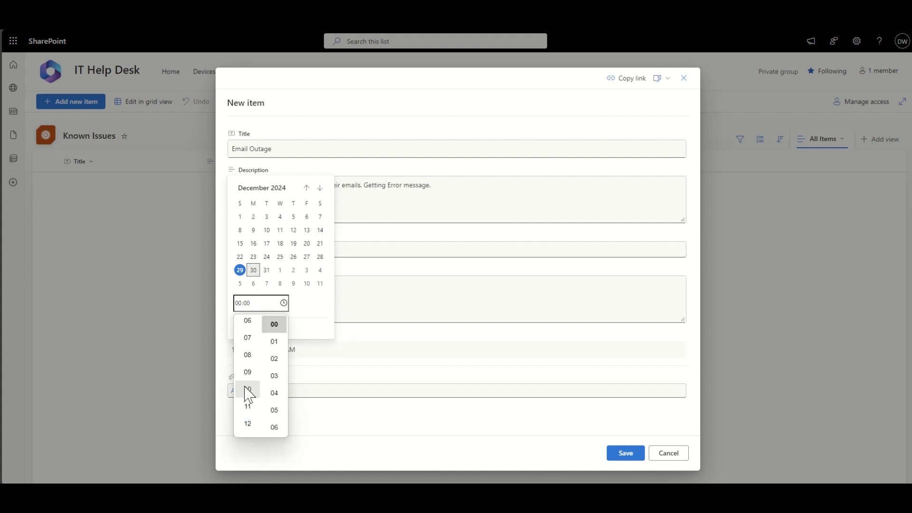
click(247, 391)
click(306, 311)
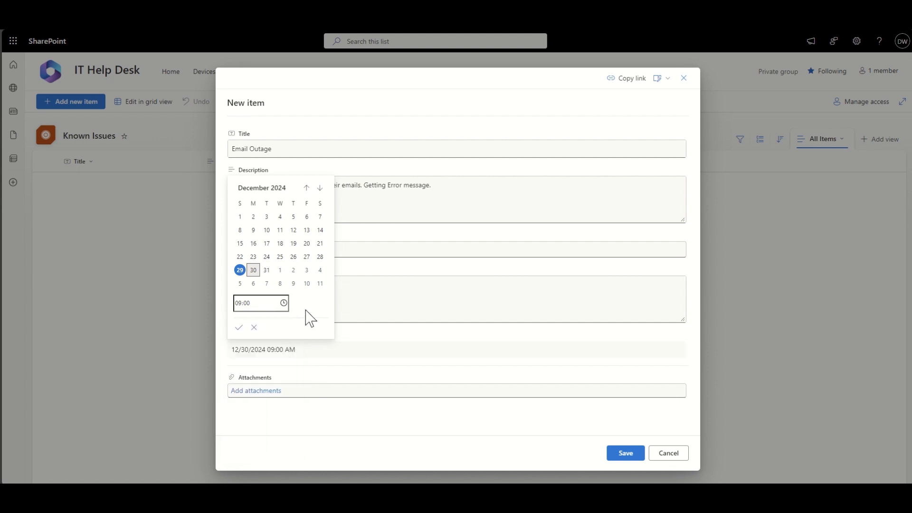
click(239, 330)
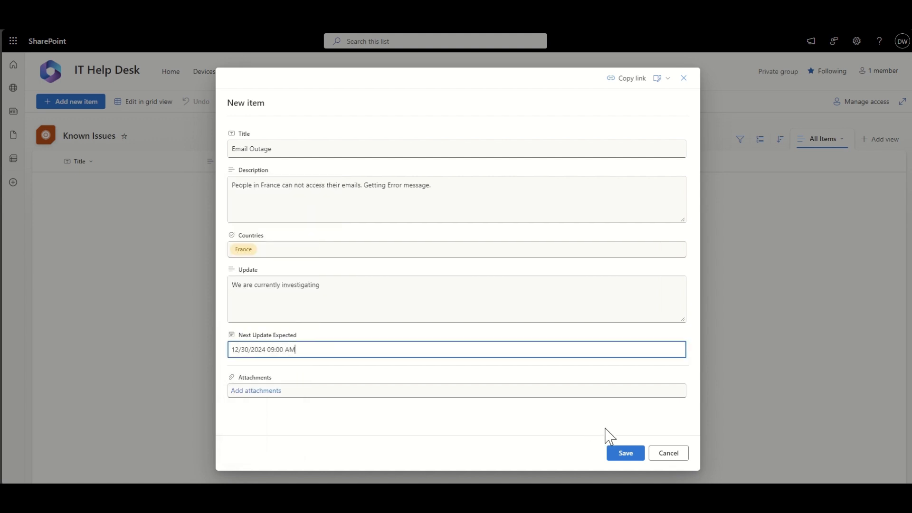
click(623, 455)
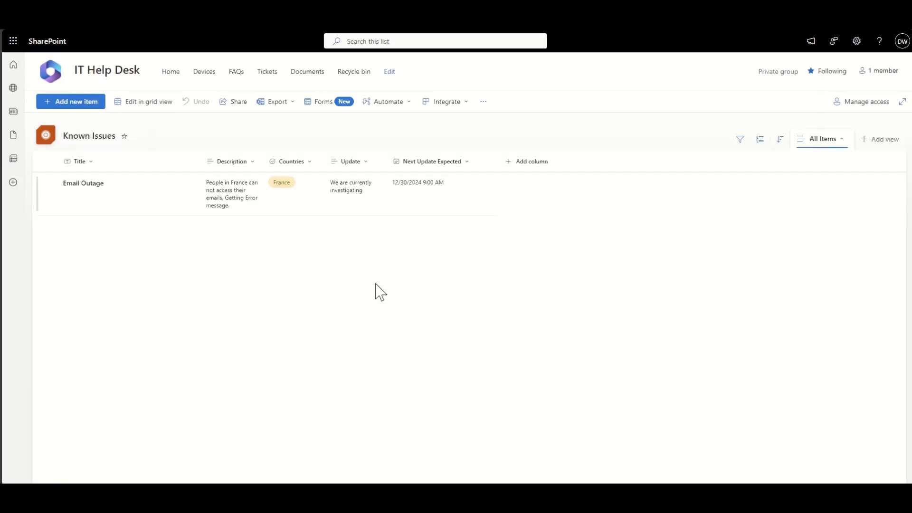
- Widen the Description column of the Known Issues list and save the layout to the All Items view
drag(264, 165, 308, 165)
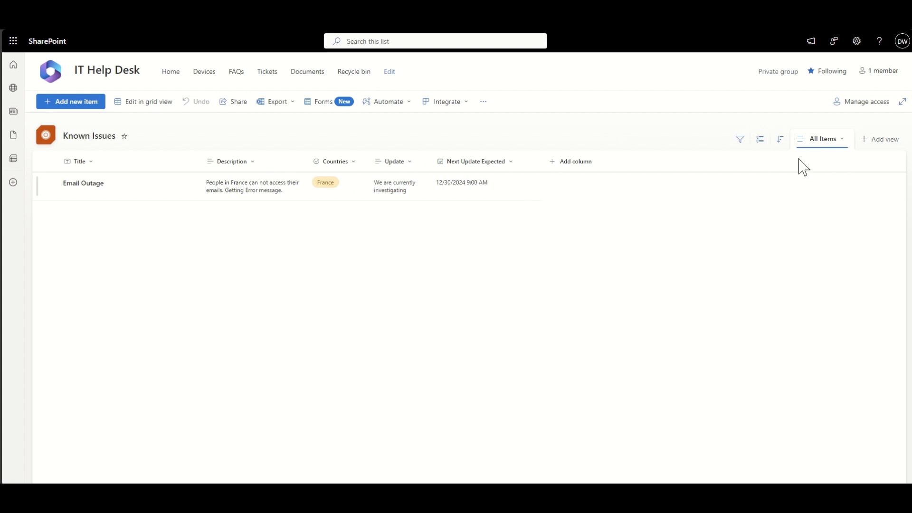
click(815, 138)
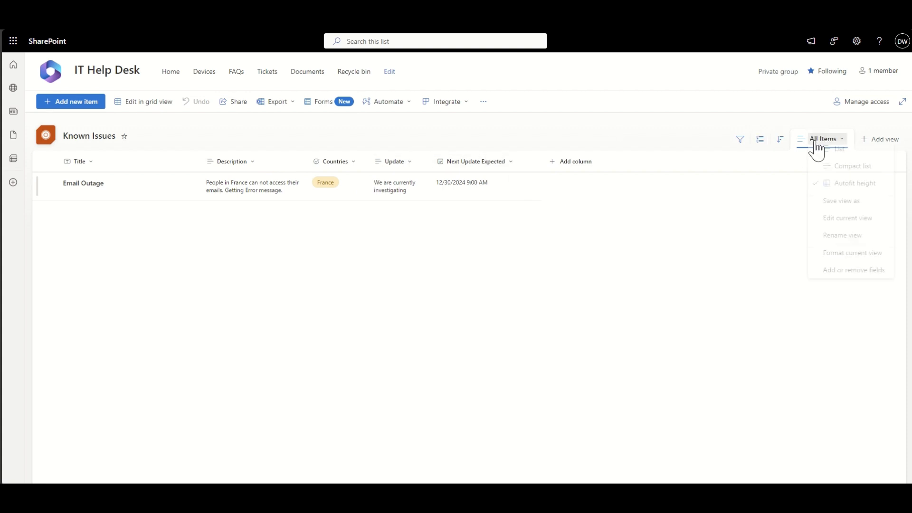
click(844, 207)
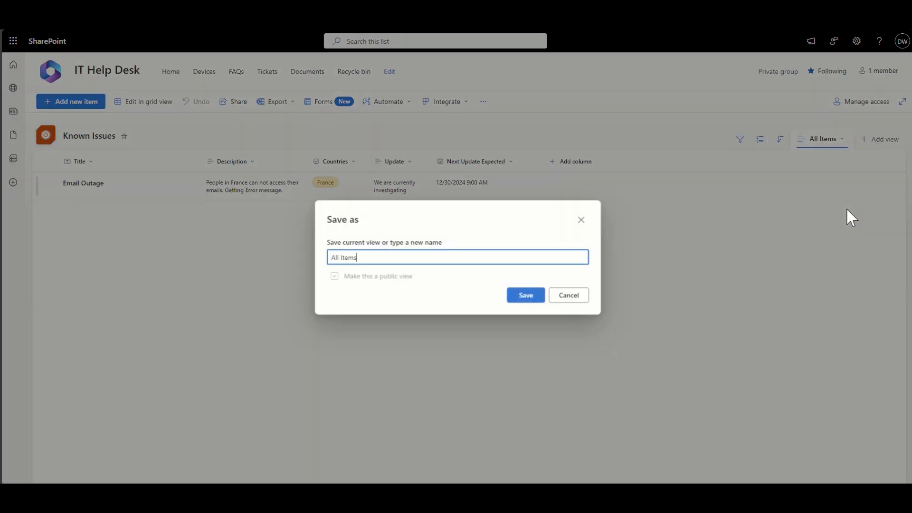
click(529, 300)
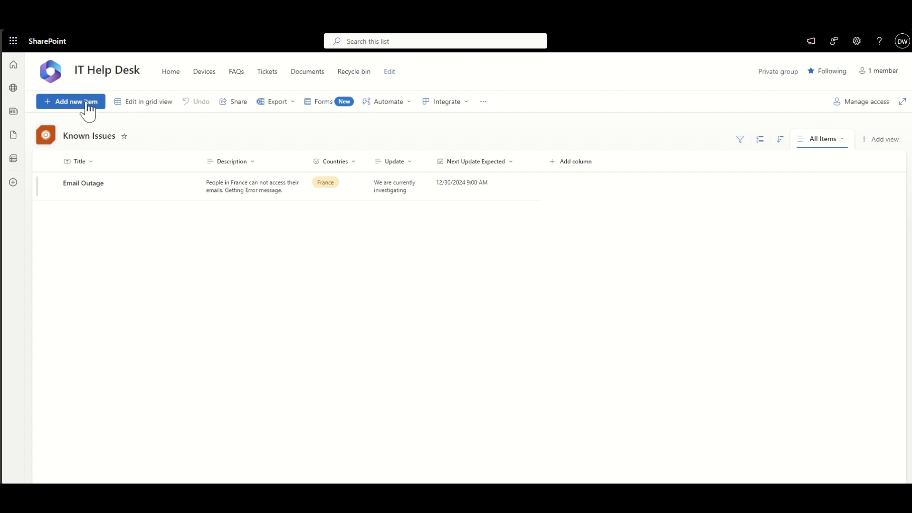
- In grid view, add a VPN Connection failure item described as "Users in the UK are having problems with their VPN to on premise servers."
click(138, 112)
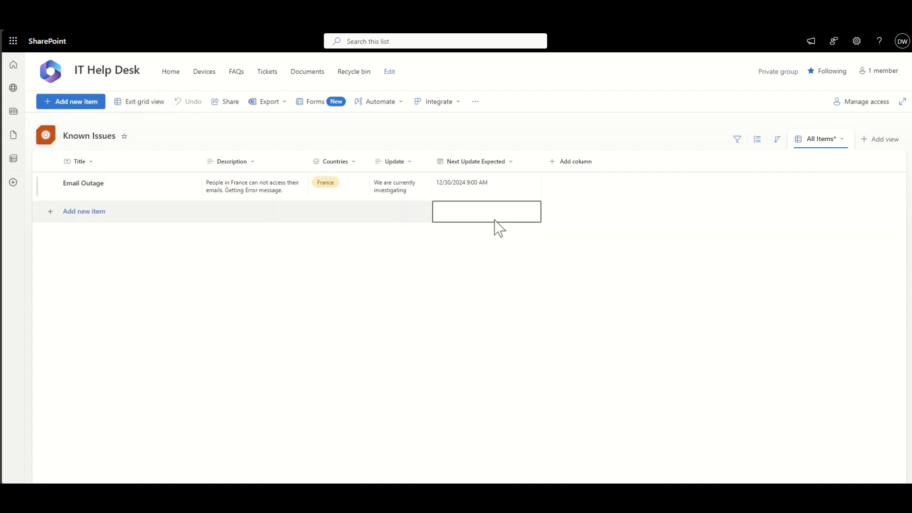
click(118, 218)
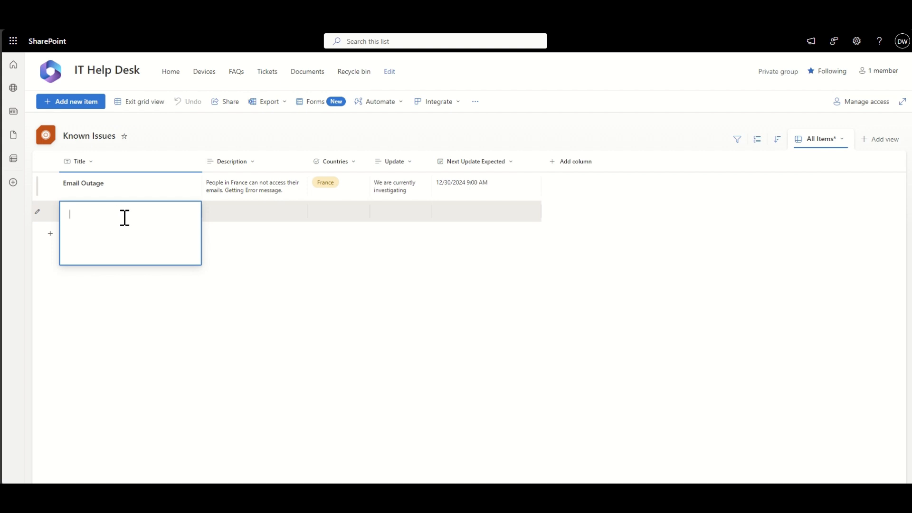
text(VPN Connection failure)
click(264, 209)
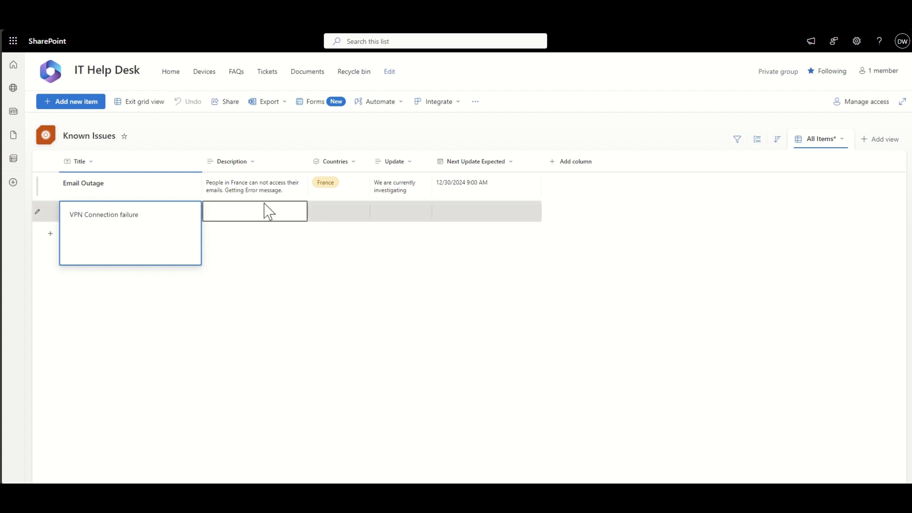
click(272, 214)
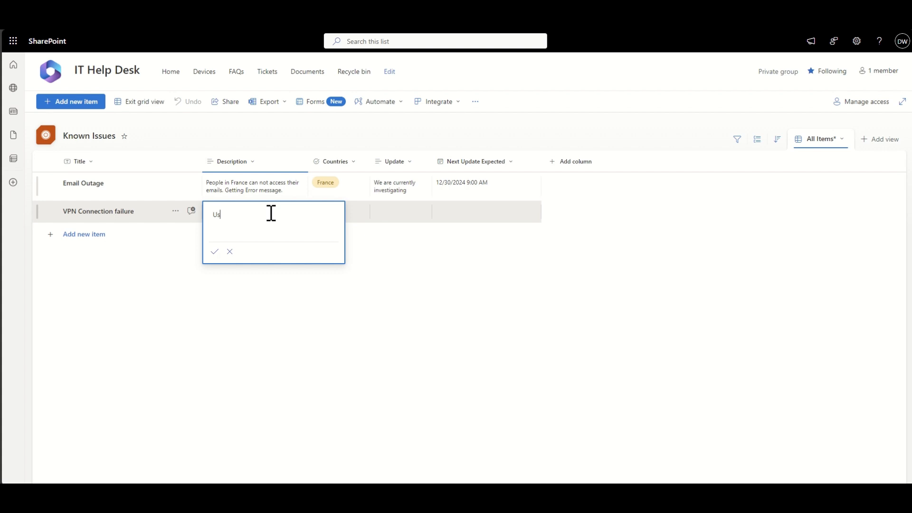
text(Users in the UK are having problems with)
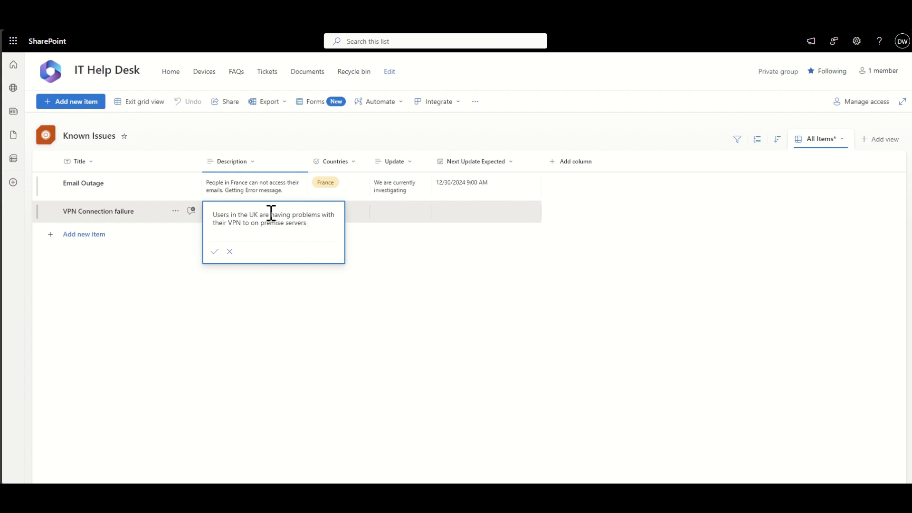
- Set the country of the VPN Connection failure item to UK
click(350, 216)
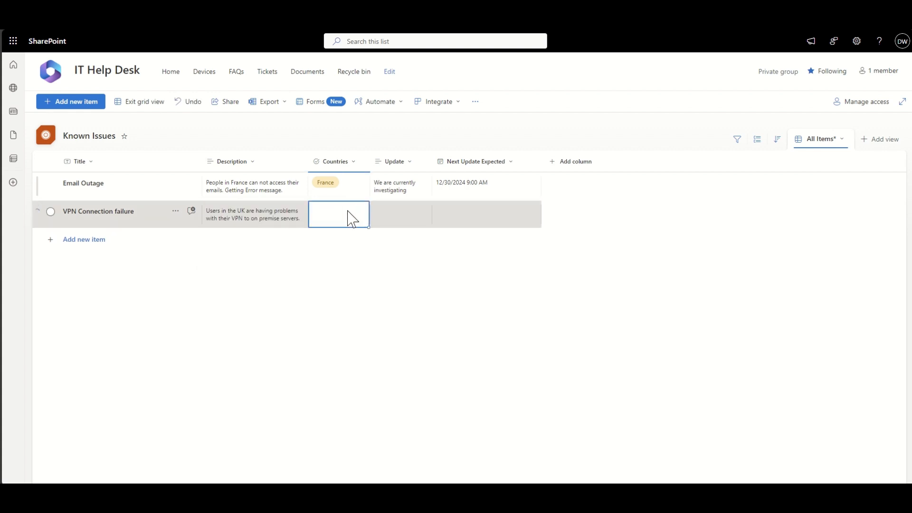
click(346, 211)
click(327, 242)
- Set Next Update Expected for the VPN Connection failure item to 12/30/2024 11:00 AM
click(404, 218)
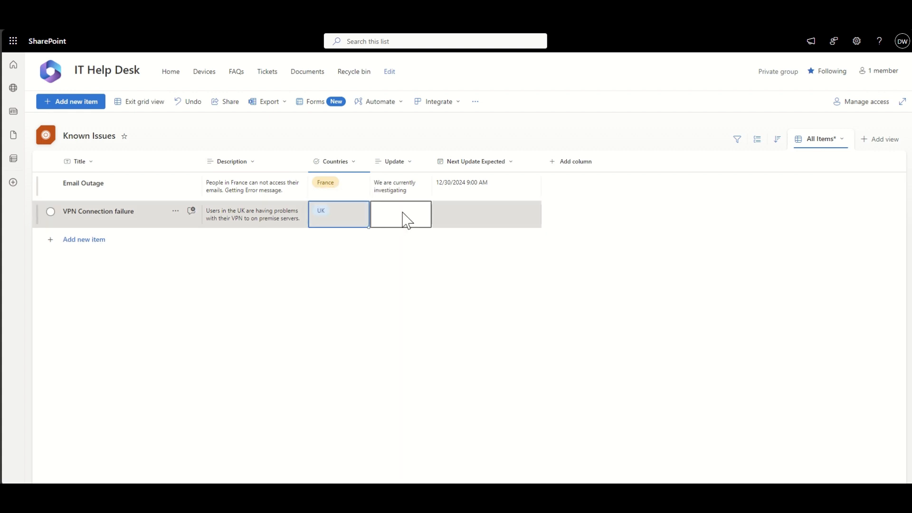
click(468, 216)
click(494, 222)
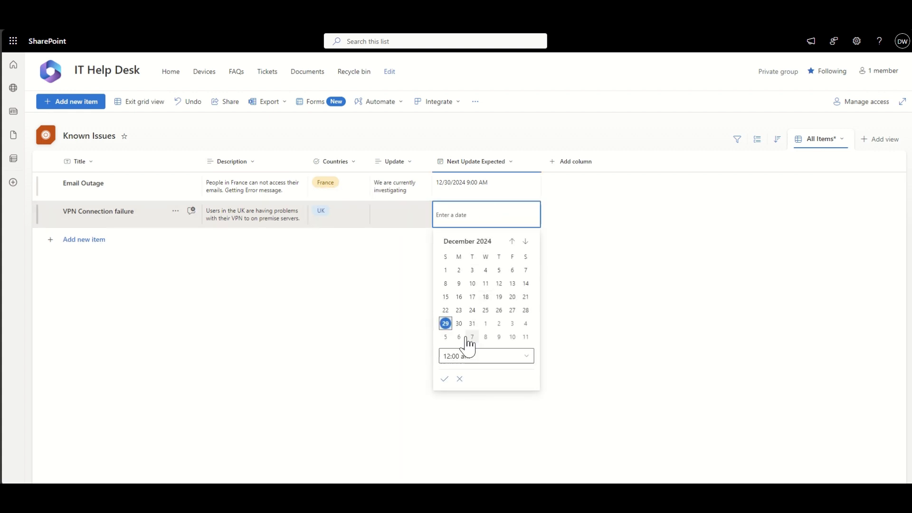
click(459, 324)
click(529, 359)
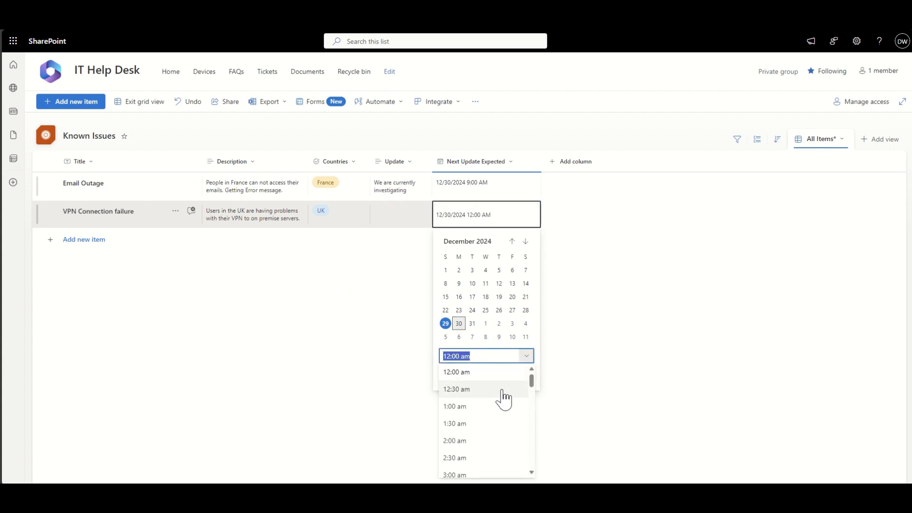
scroll(504, 399, down, 5)
scroll(504, 398, down, 4)
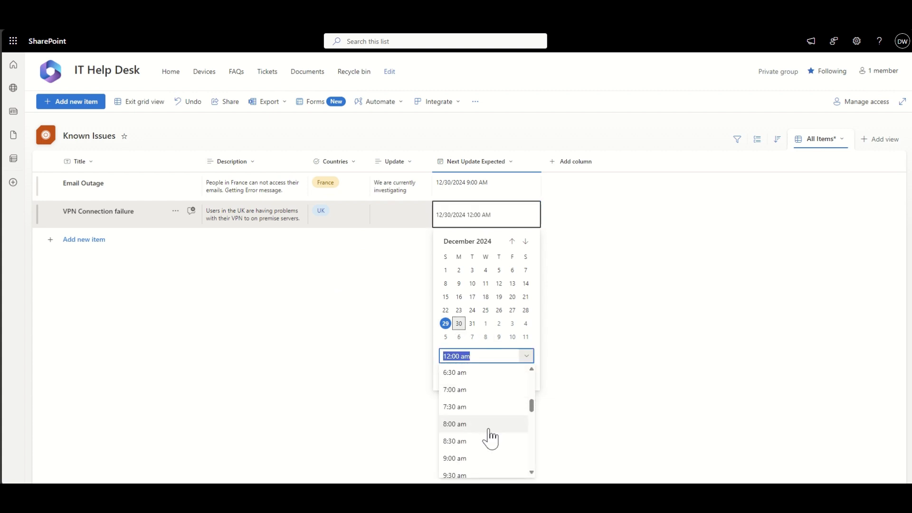
click(482, 411)
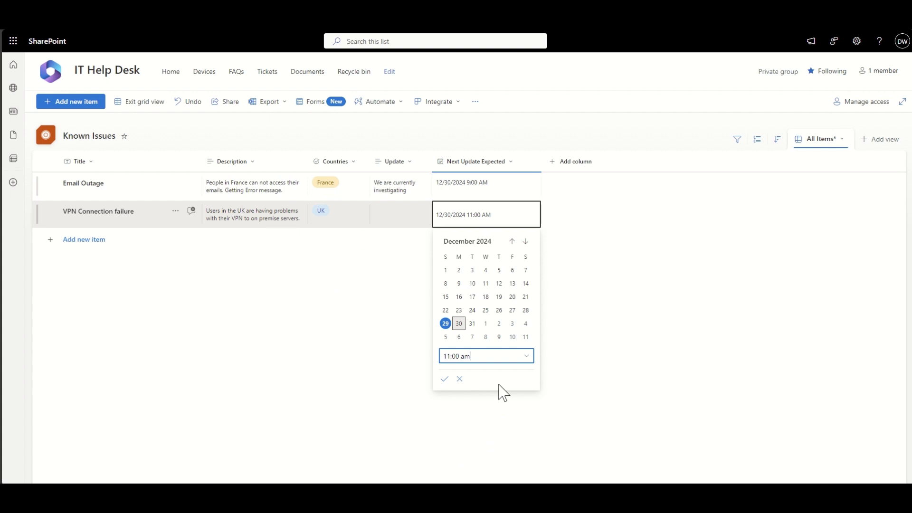
click(445, 378)
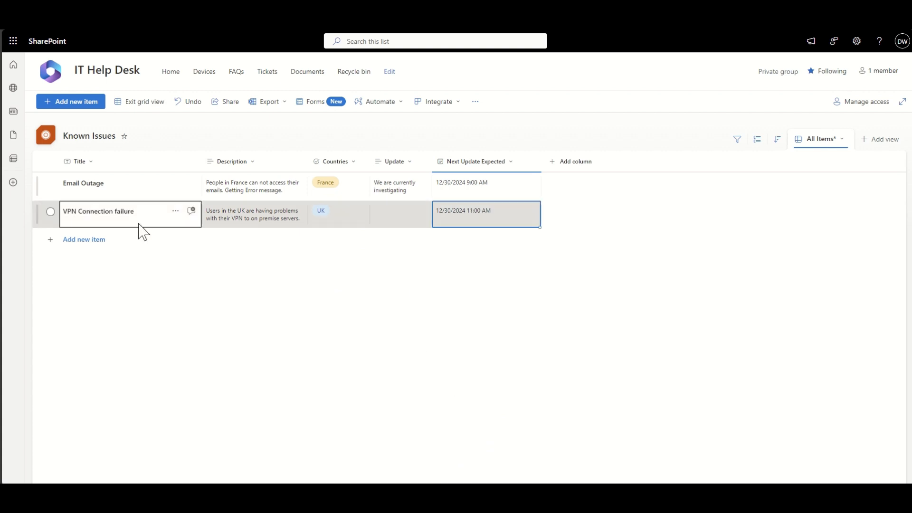
- Add an item titled Blue screen of death on laptops with the description "When opening laptops getting a blue screen of death."
click(105, 239)
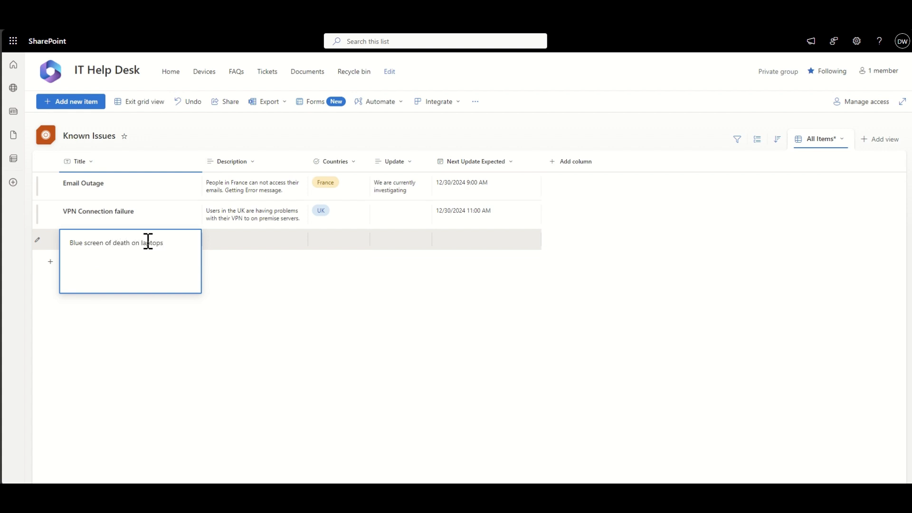
key(Tab)
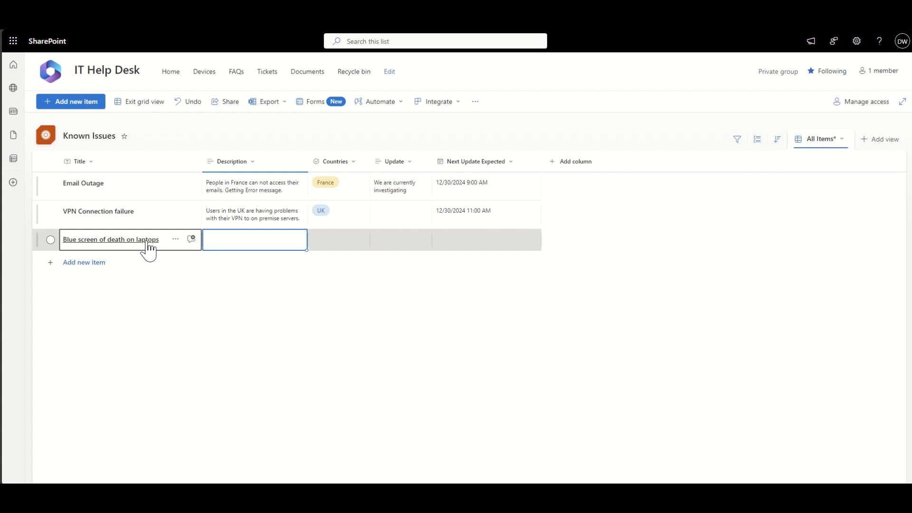
text(hen)
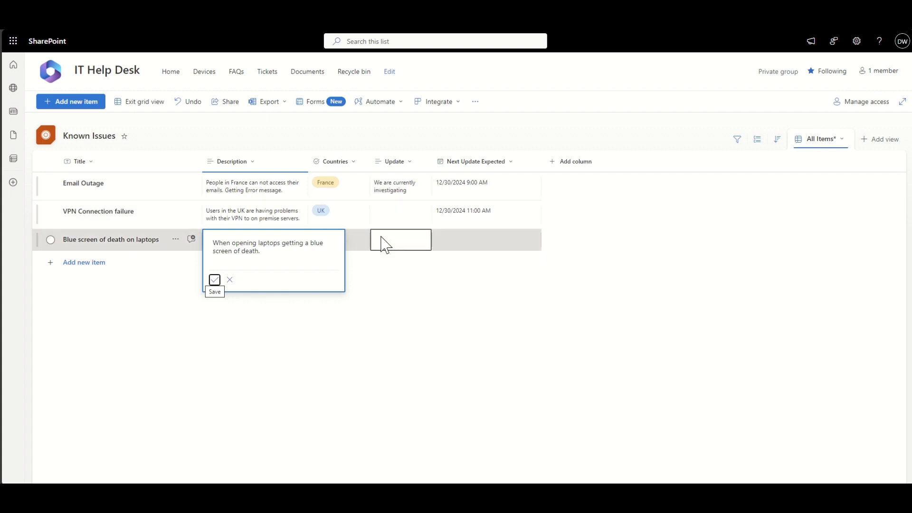
- Set the blue screen item's country to Germany and its update to "We are investigating but think that this is an issue with the hardware."
click(357, 240)
click(358, 239)
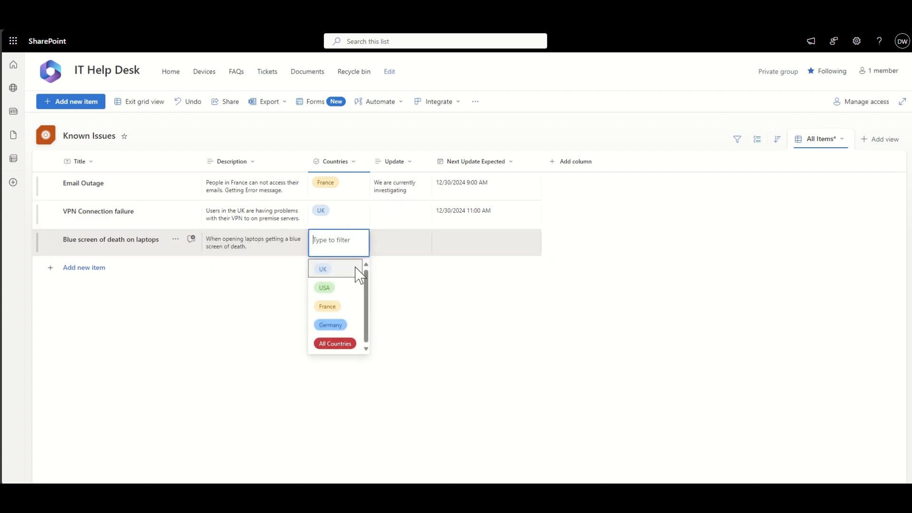
click(338, 329)
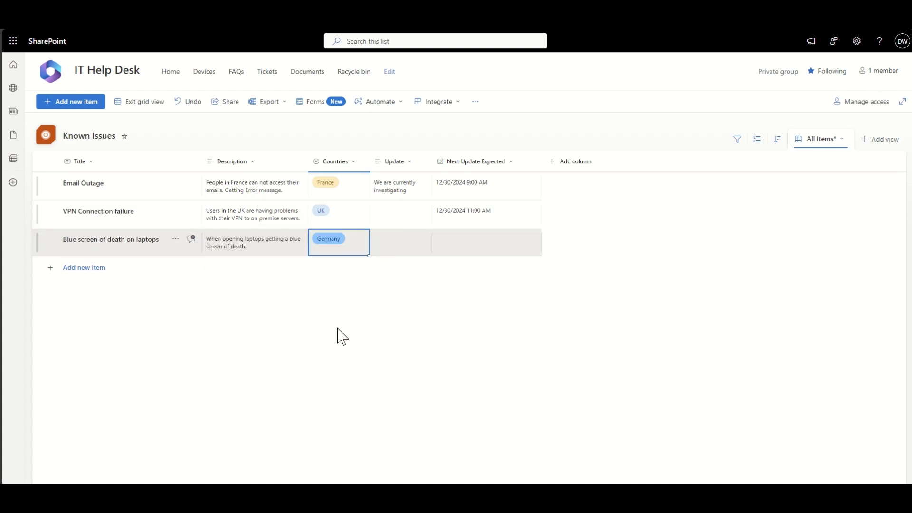
click(407, 248)
click(415, 246)
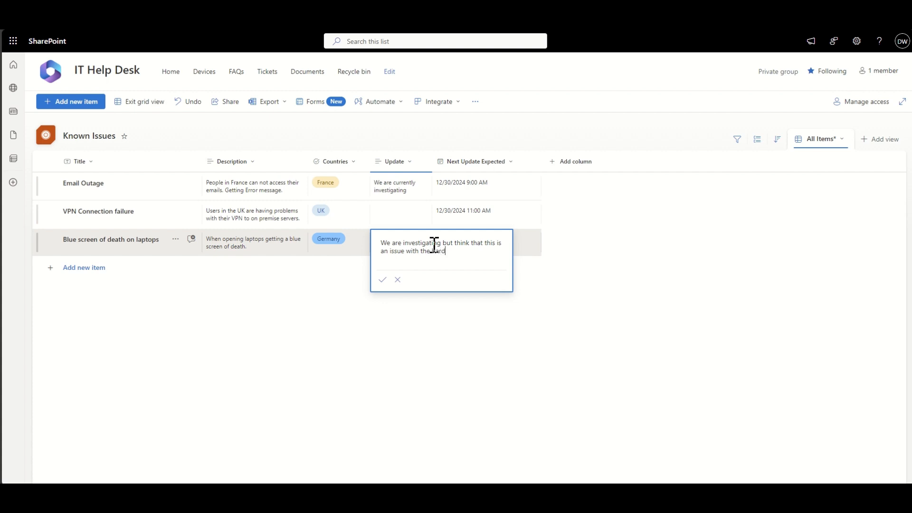
click(383, 279)
- Set Next Update Expected for the blue screen item to 12/30/2024 4:00 PM and leave grid view
click(494, 254)
click(494, 252)
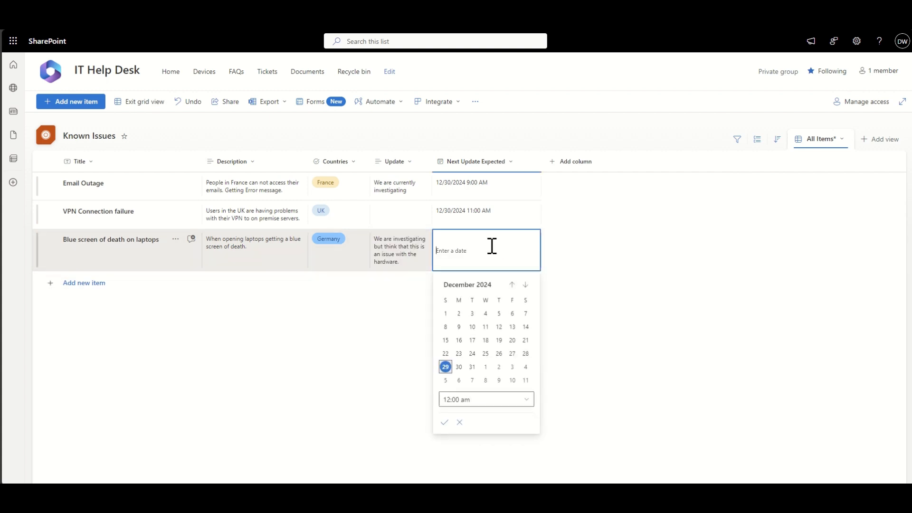
click(459, 367)
click(527, 400)
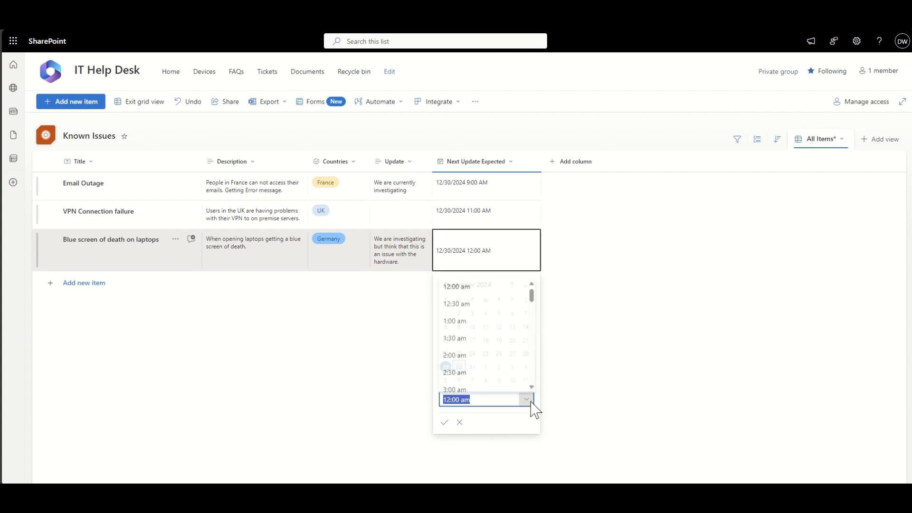
scroll(495, 333, down, 8)
scroll(497, 333, down, 3)
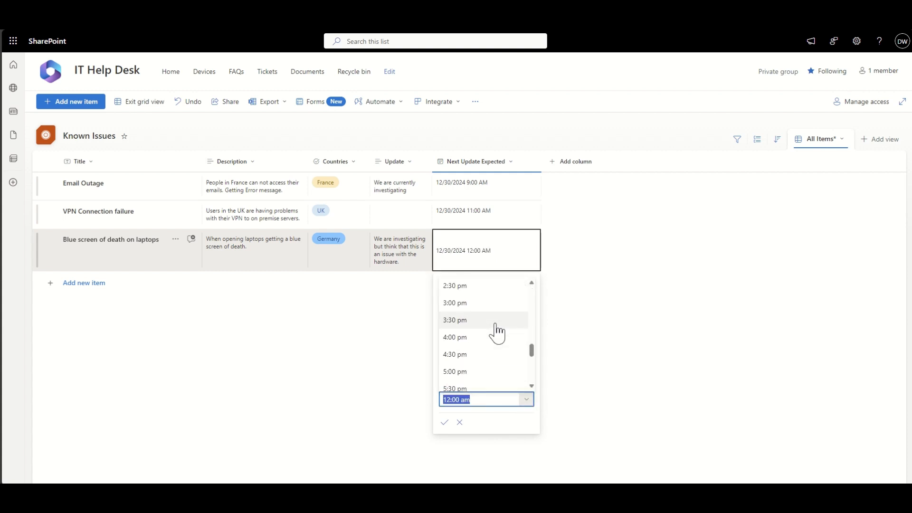
click(481, 343)
click(445, 423)
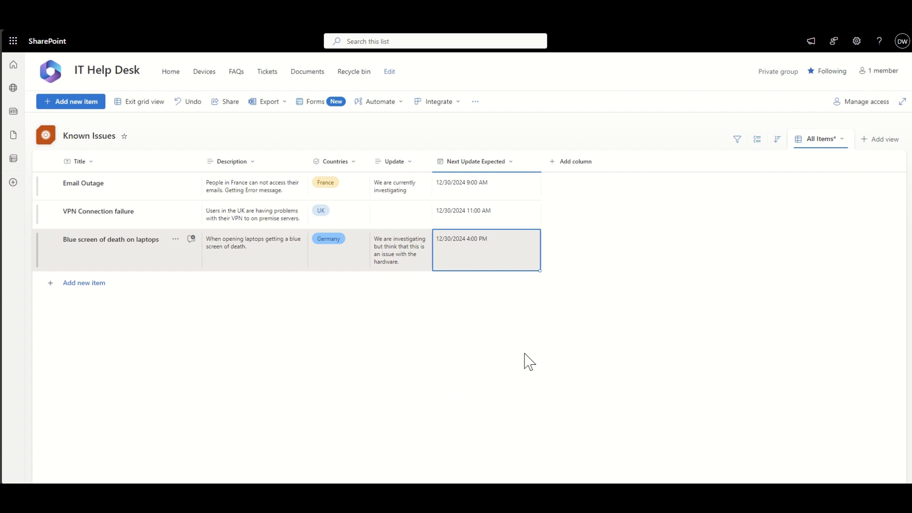
click(141, 191)
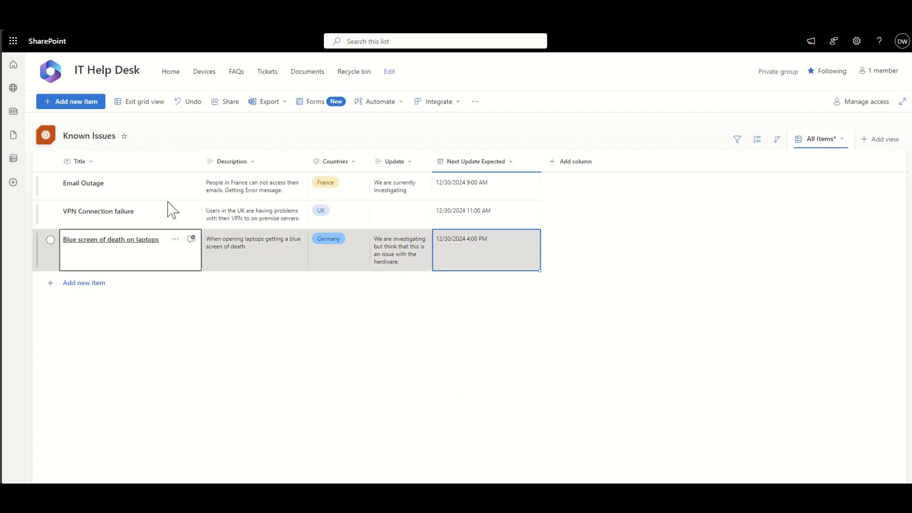
click(149, 103)
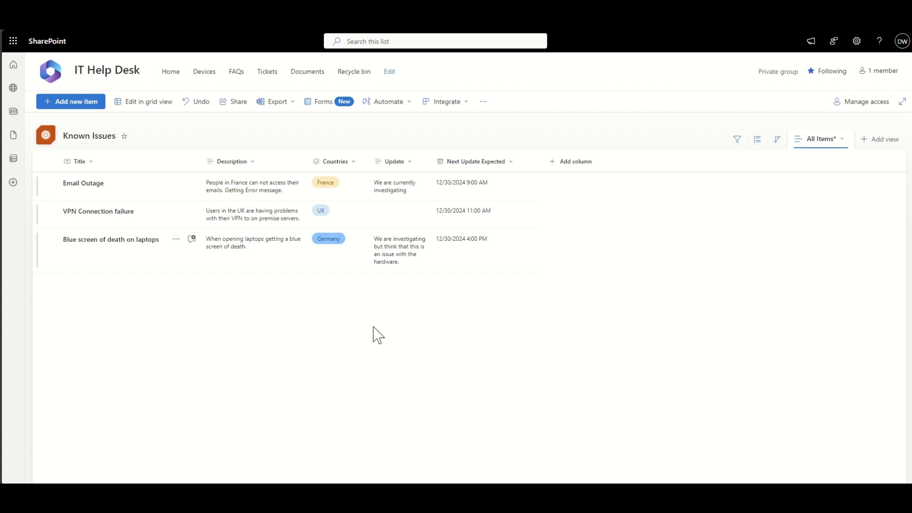
- Open the site's home page for editing and add a List web part above the "We're live now!" banner
click(172, 73)
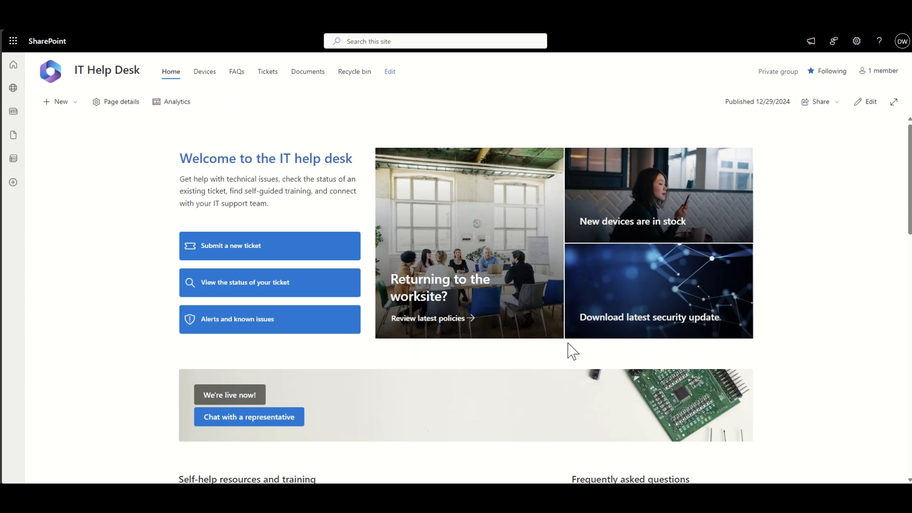
click(868, 102)
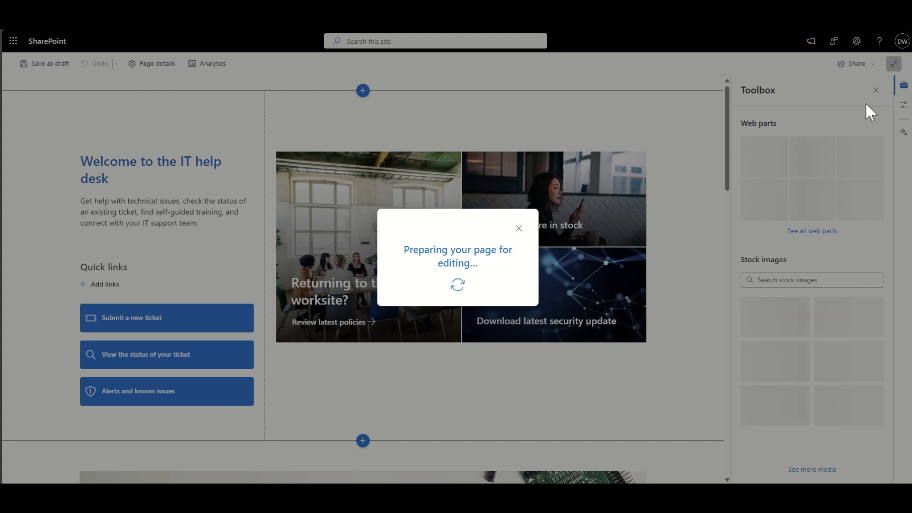
scroll(320, 265, down, 5)
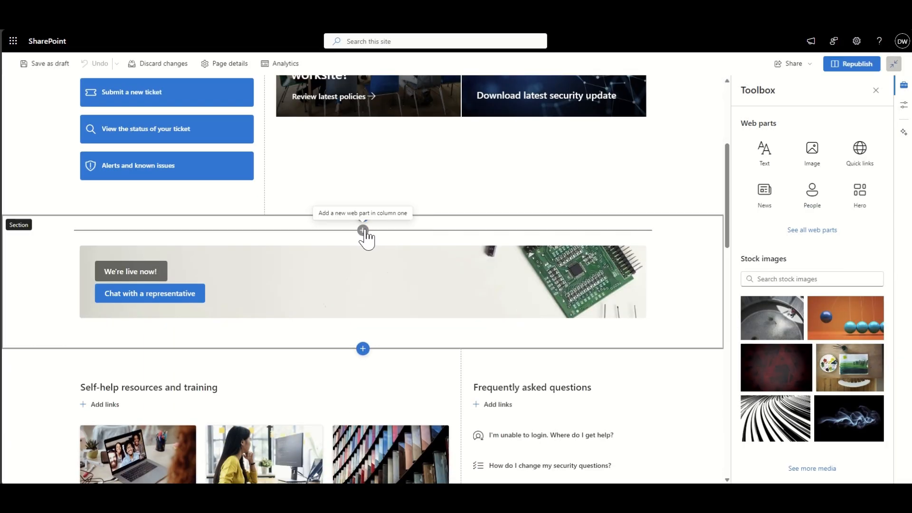
click(363, 230)
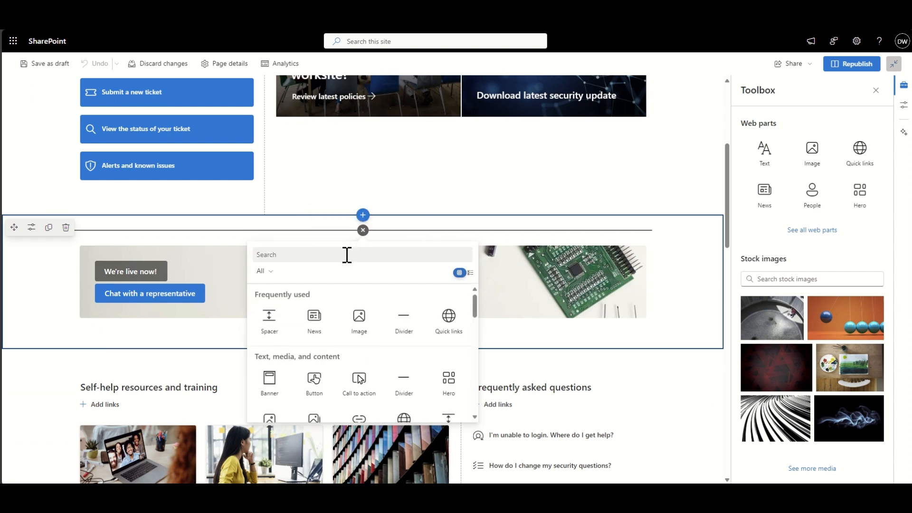
text(list)
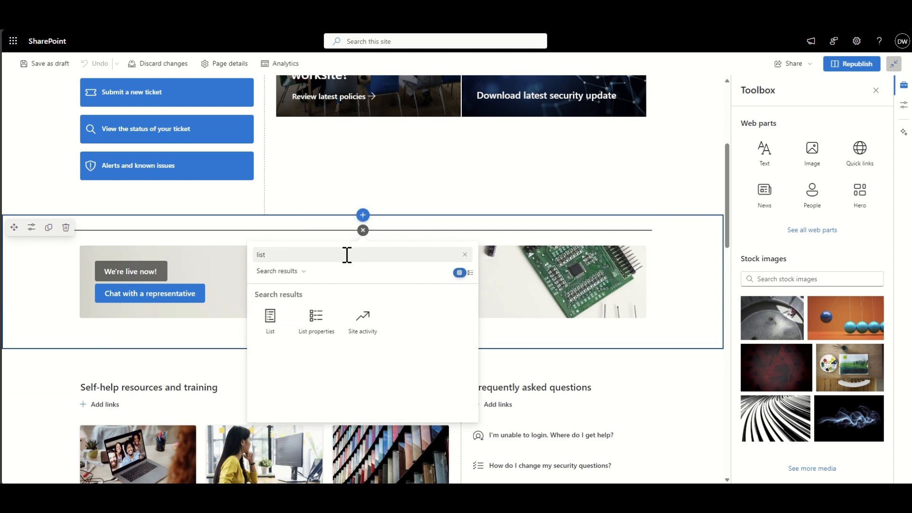
click(269, 323)
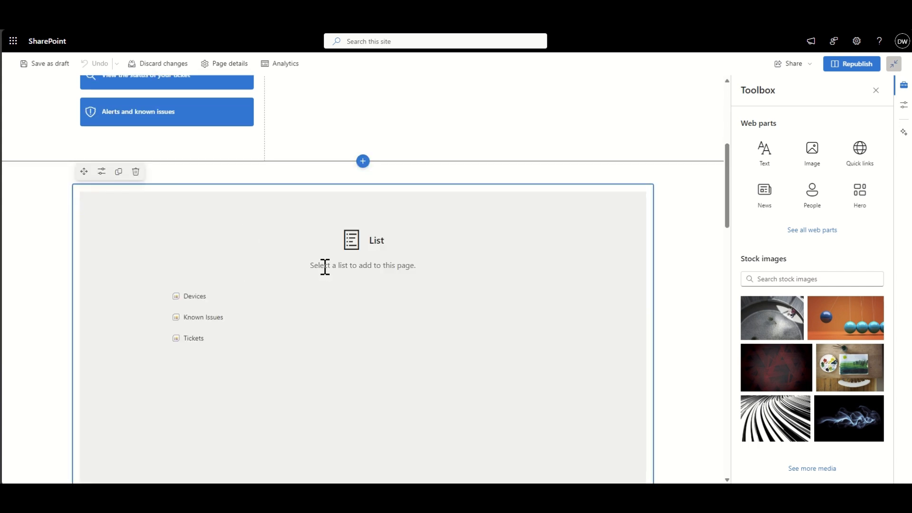
scroll(326, 271, down, 1)
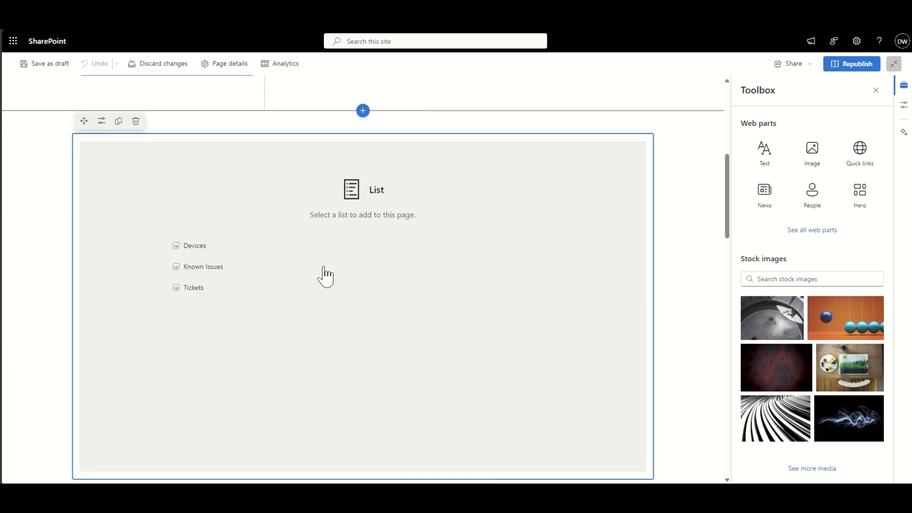
- Display the Known Issues list in the new List web part, with its command bar and "See all" button hidden
click(211, 266)
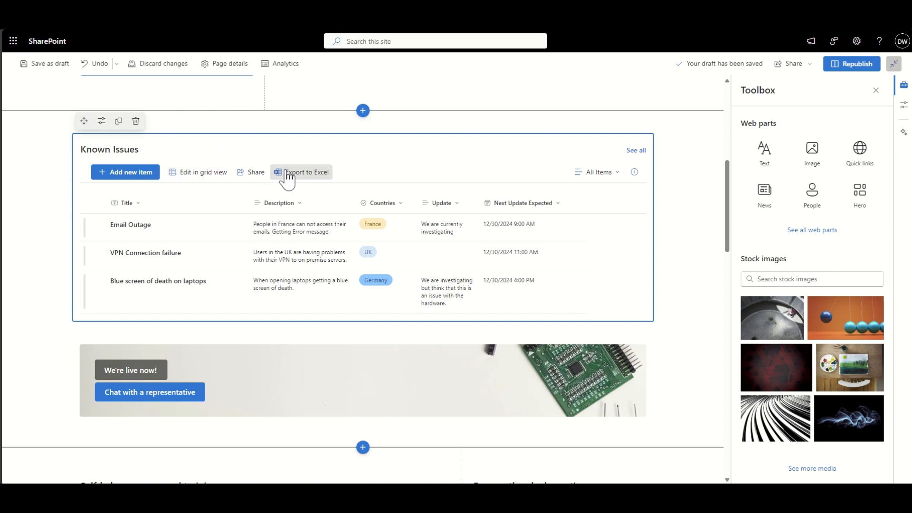
click(101, 121)
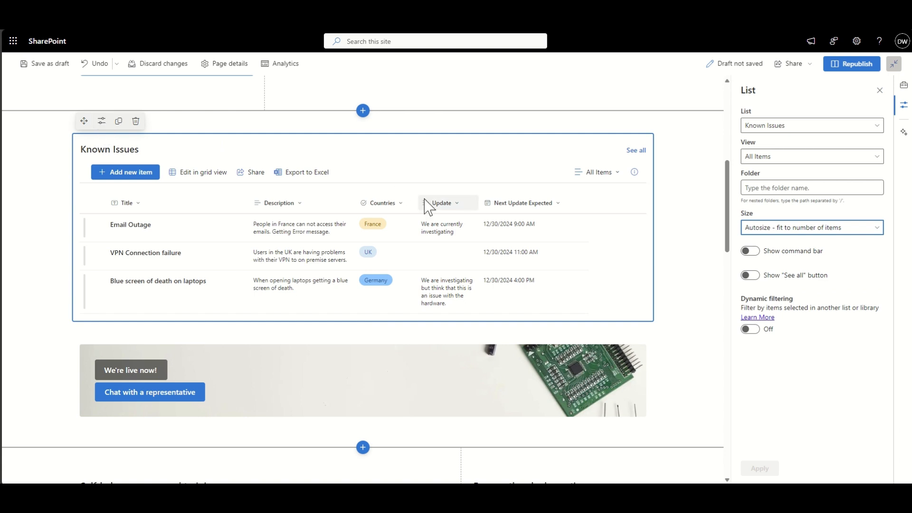
click(752, 252)
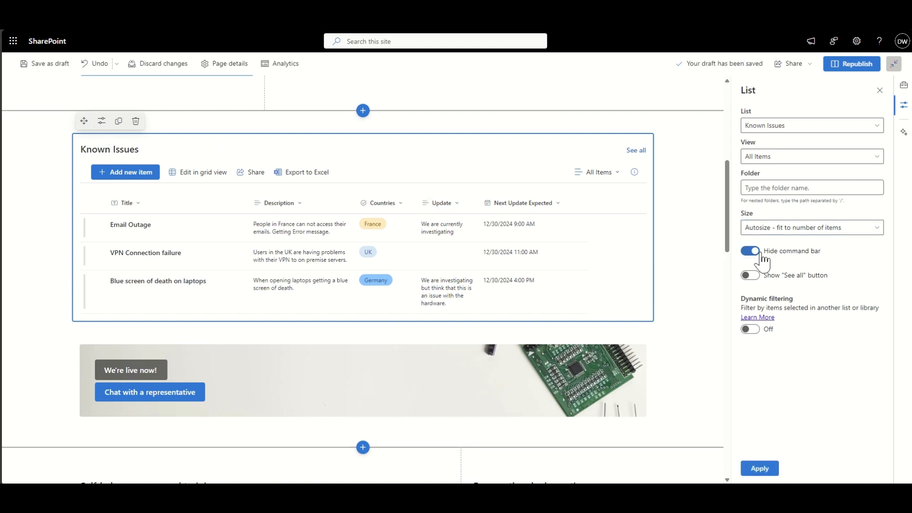
click(752, 277)
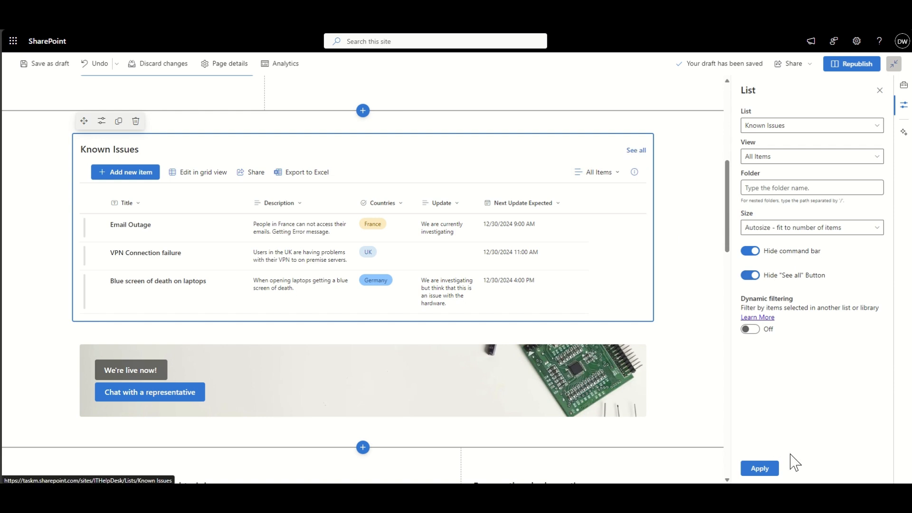
click(760, 469)
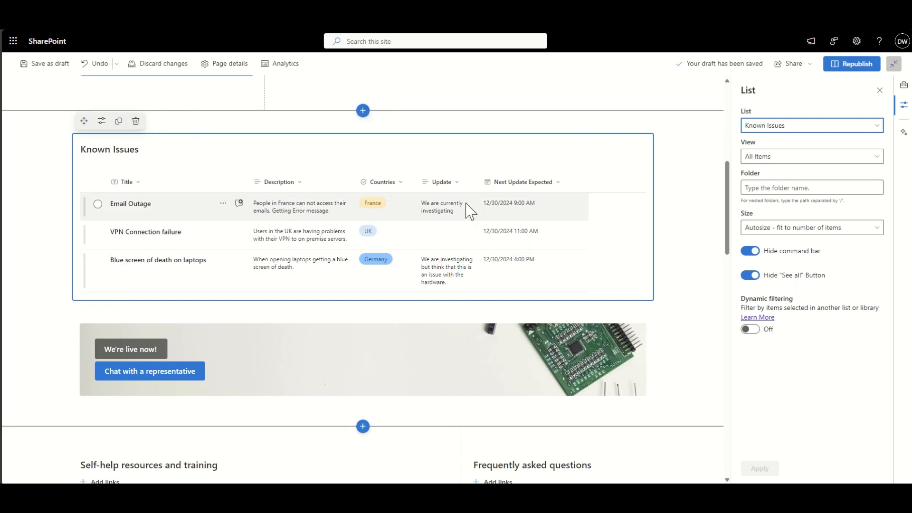
- Republish the home page and check the Known Issues section on the published page
click(847, 63)
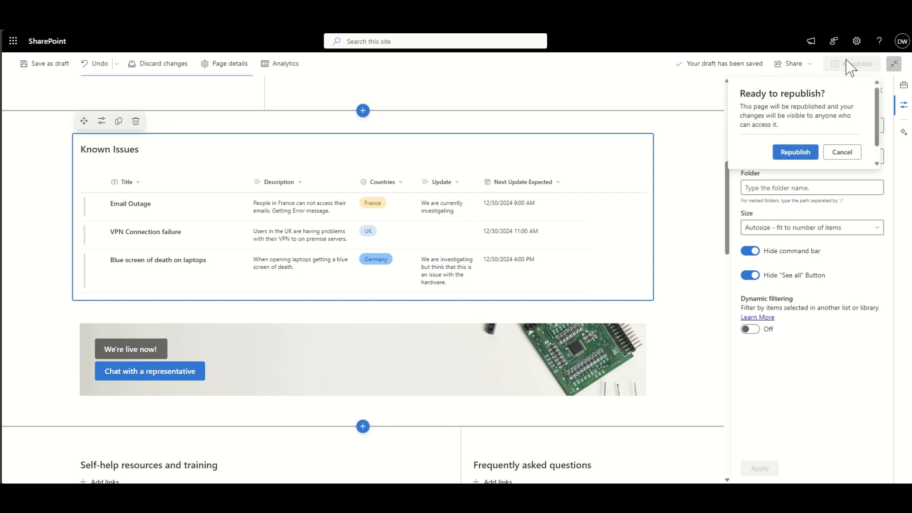
click(804, 153)
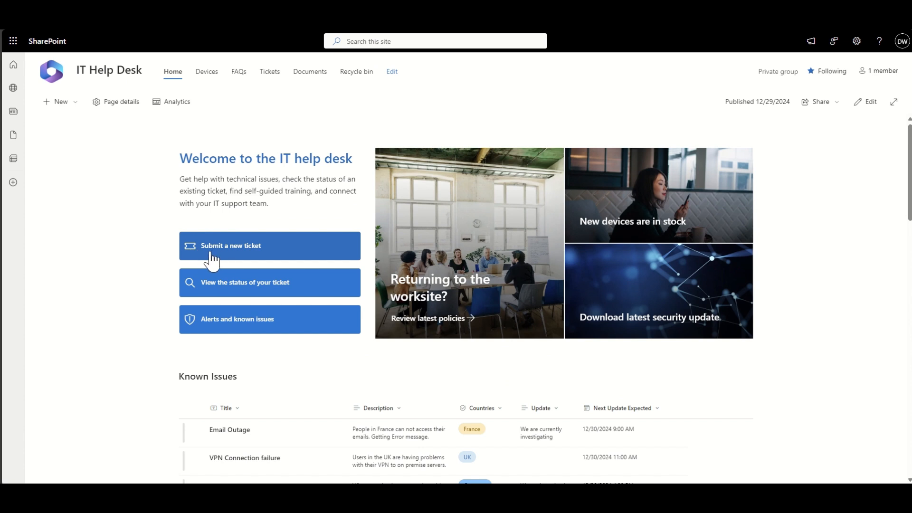
scroll(143, 288, down, 2)
scroll(143, 288, down, 2)
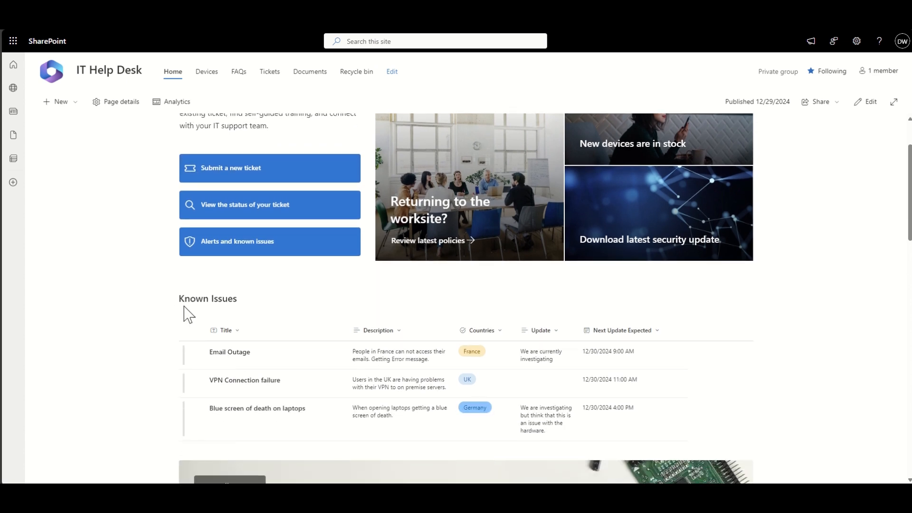